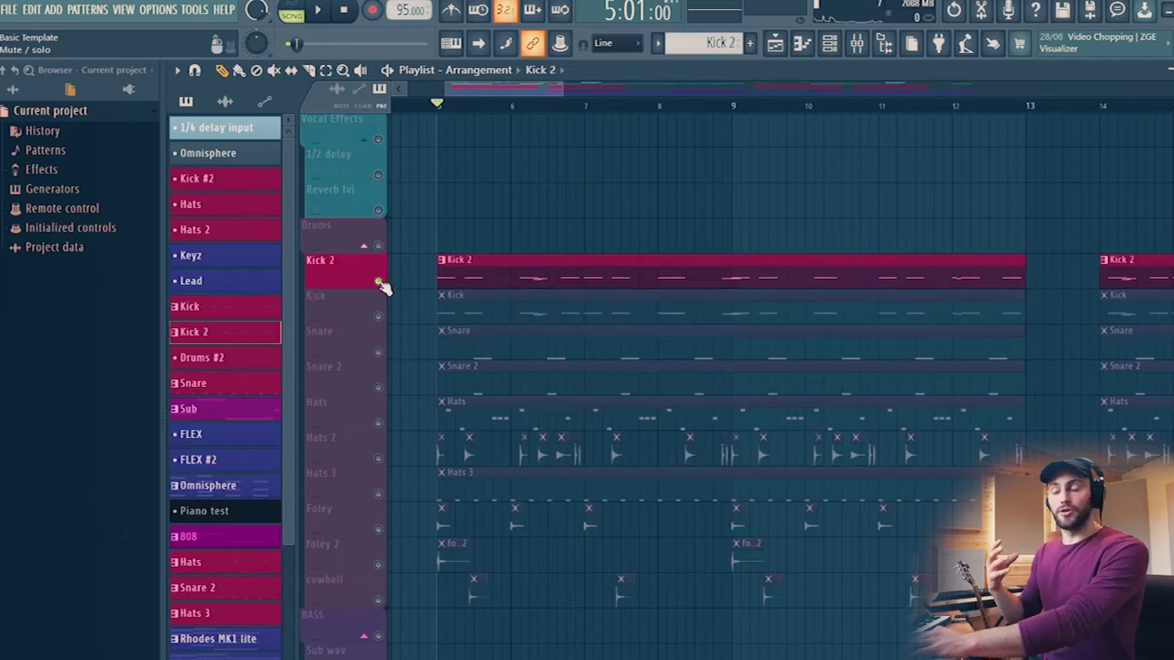
Play the soloed Kick 2 track and unmute the Kick track to hear both kick layers together.
key(space)
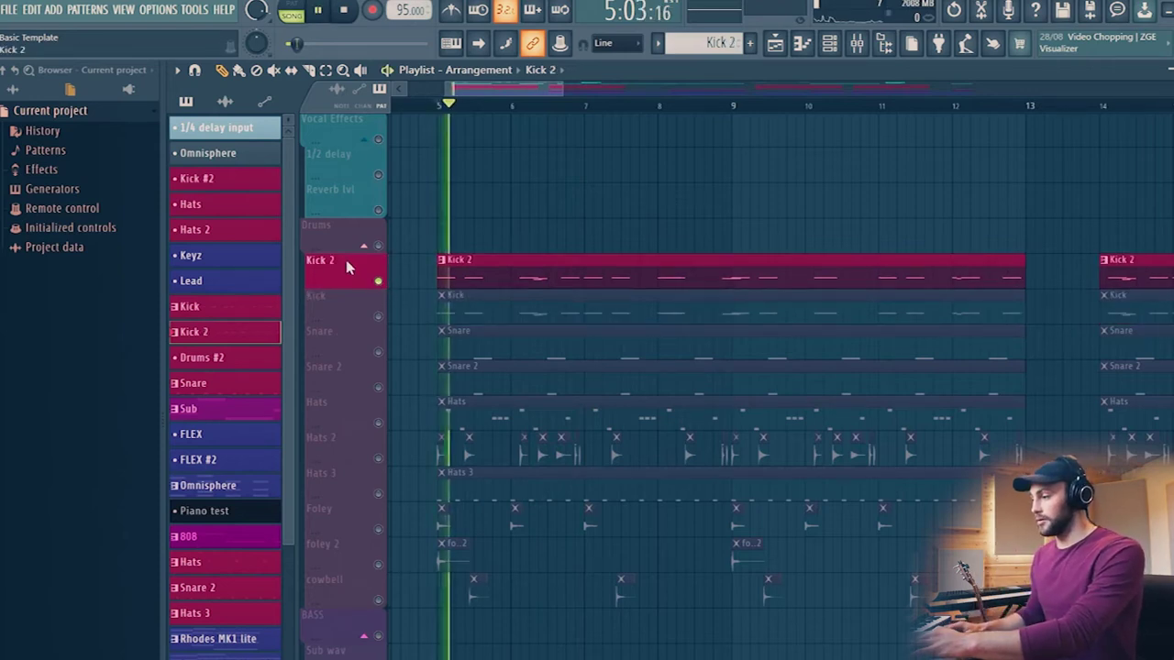
click(381, 318)
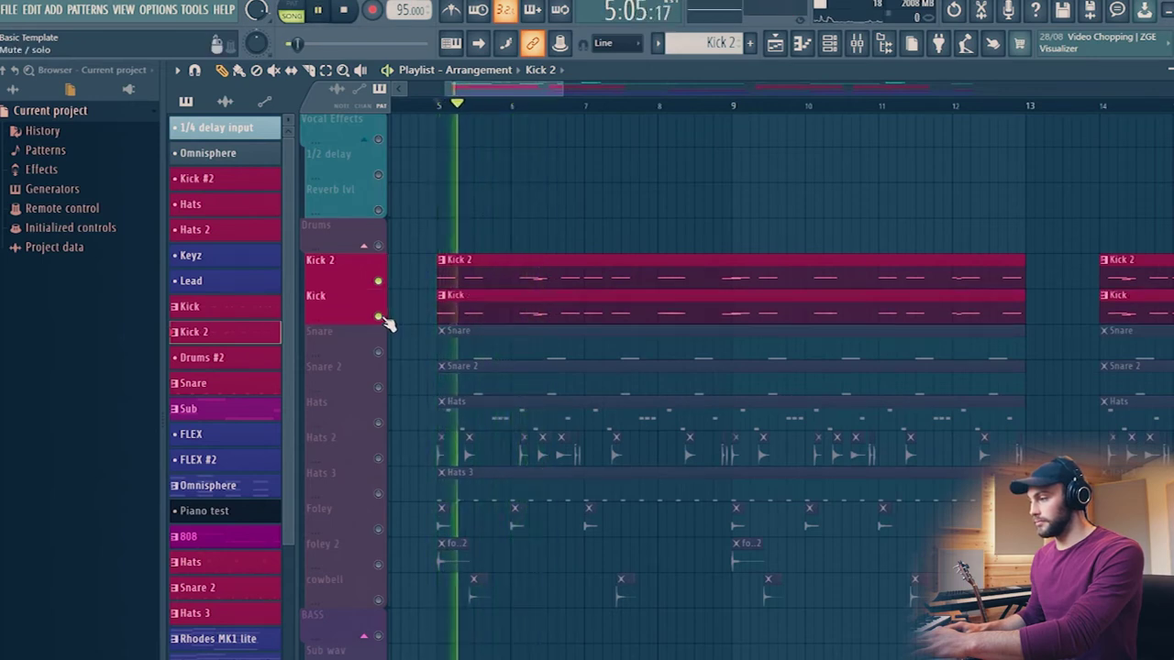
key(space)
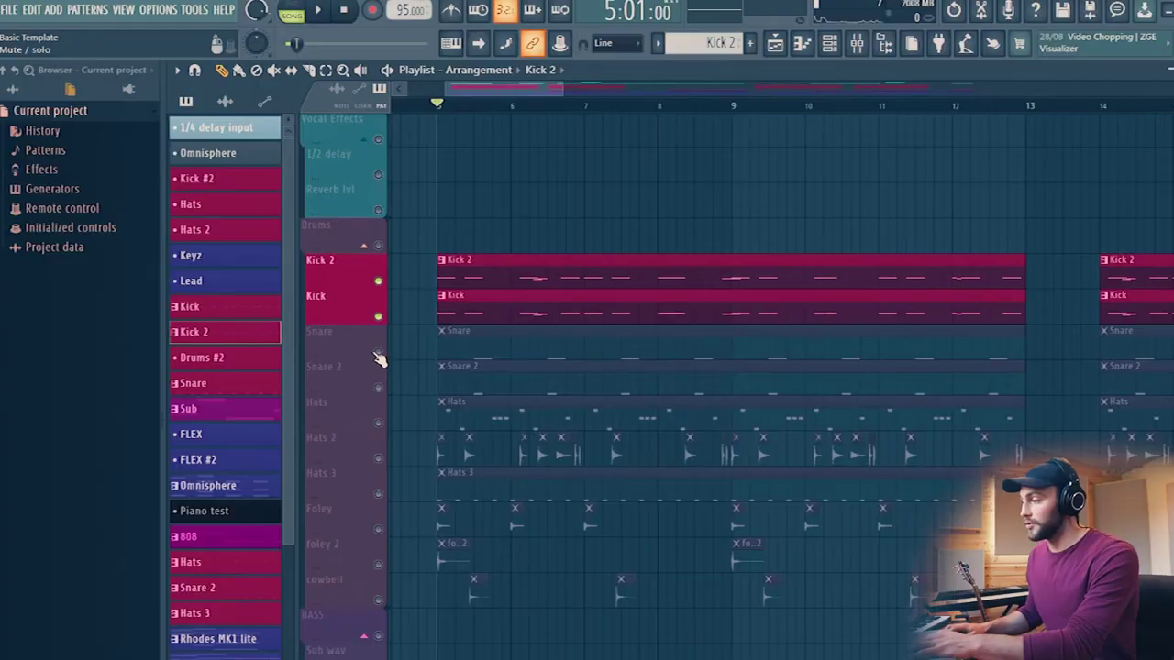
Unmute the Snare track and audition it on its own.
click(377, 355)
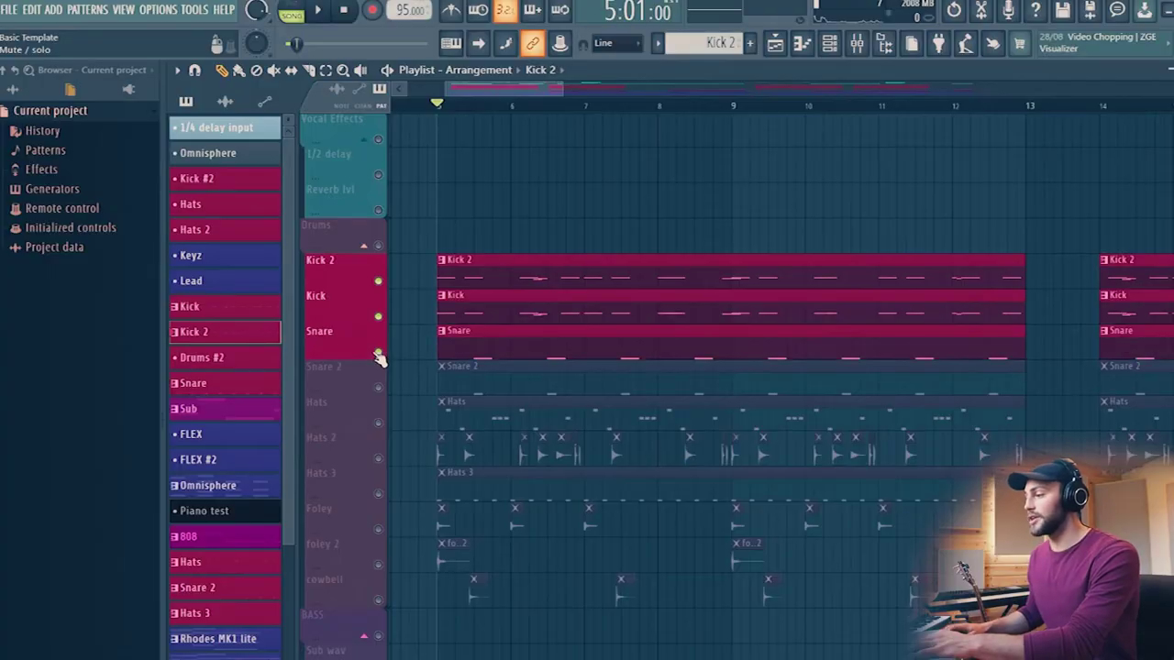
key(space)
key(space)
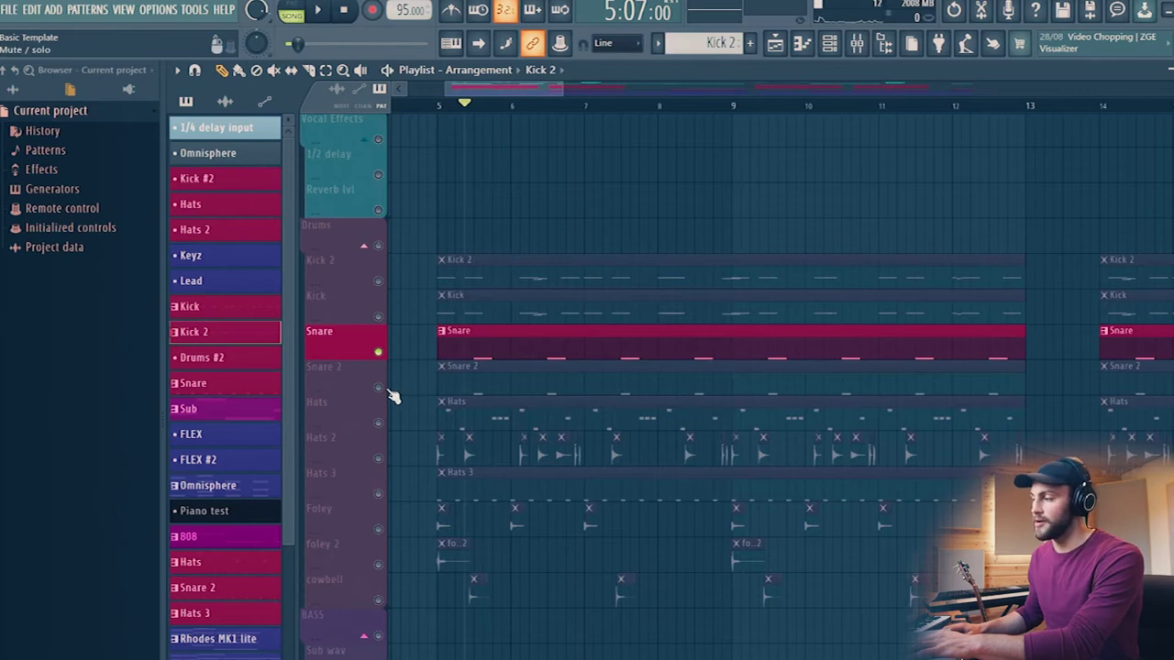
Unmute Snare 2 alongside Snare and play the two snare layers together.
ctrl+click(379, 388)
key(space)
key(space)
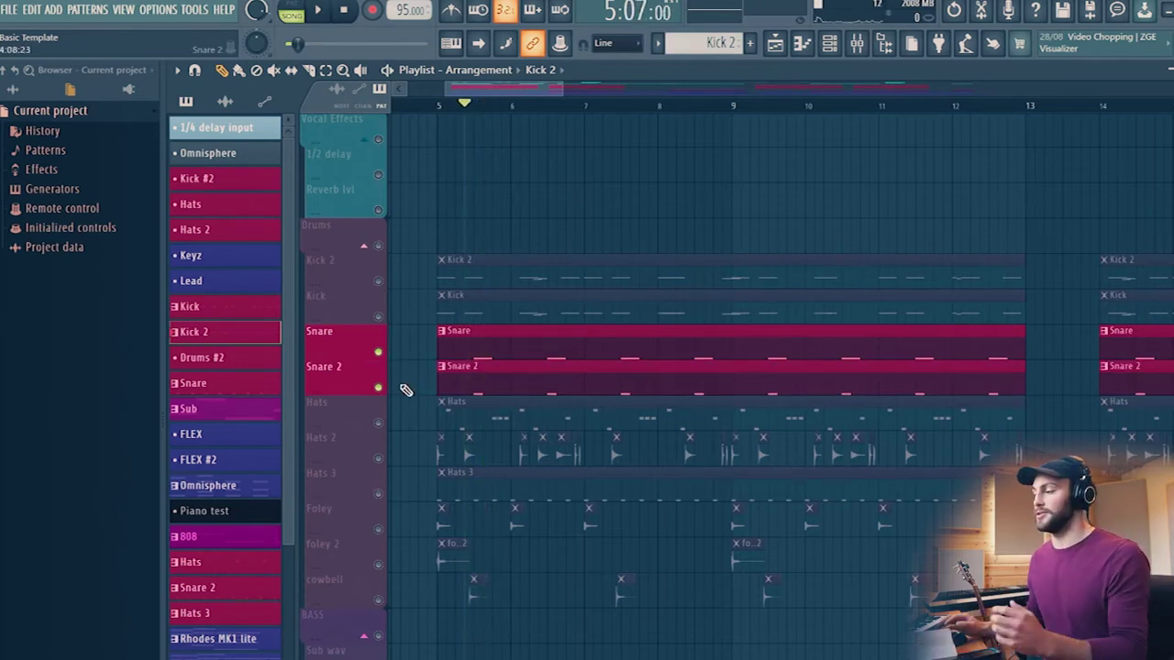
key(space)
key(space)
Solo Snare 2 to hear it alone, and unmute Snare again to compare it with the combined layers.
right_click(379, 388)
key(space)
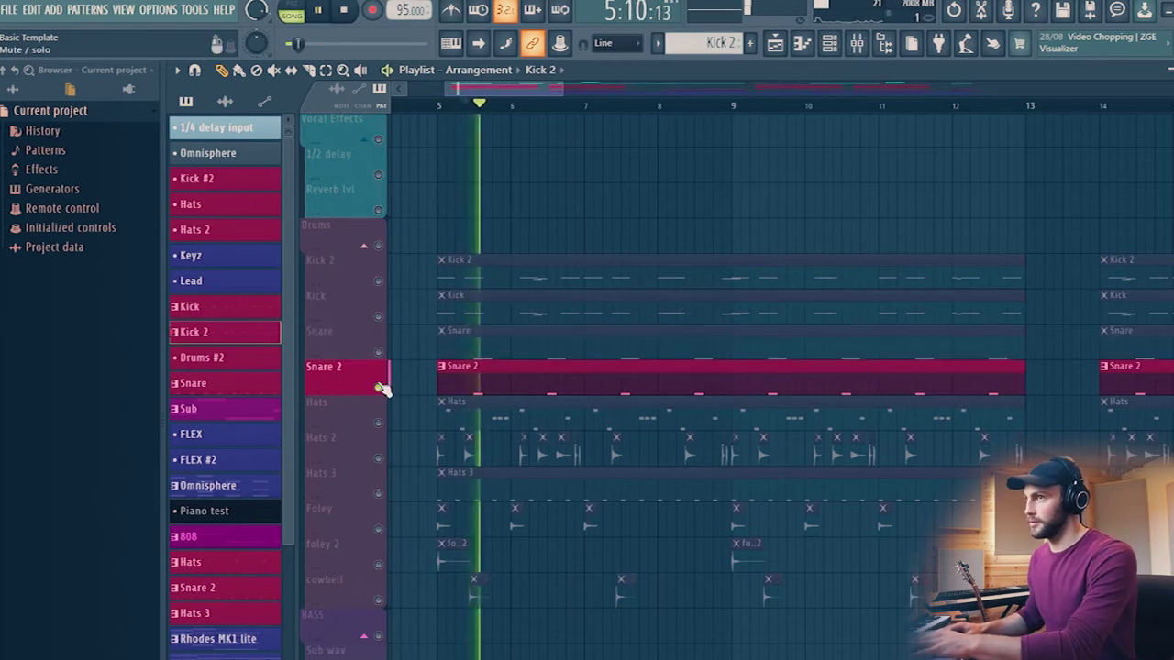
key(space)
click(379, 354)
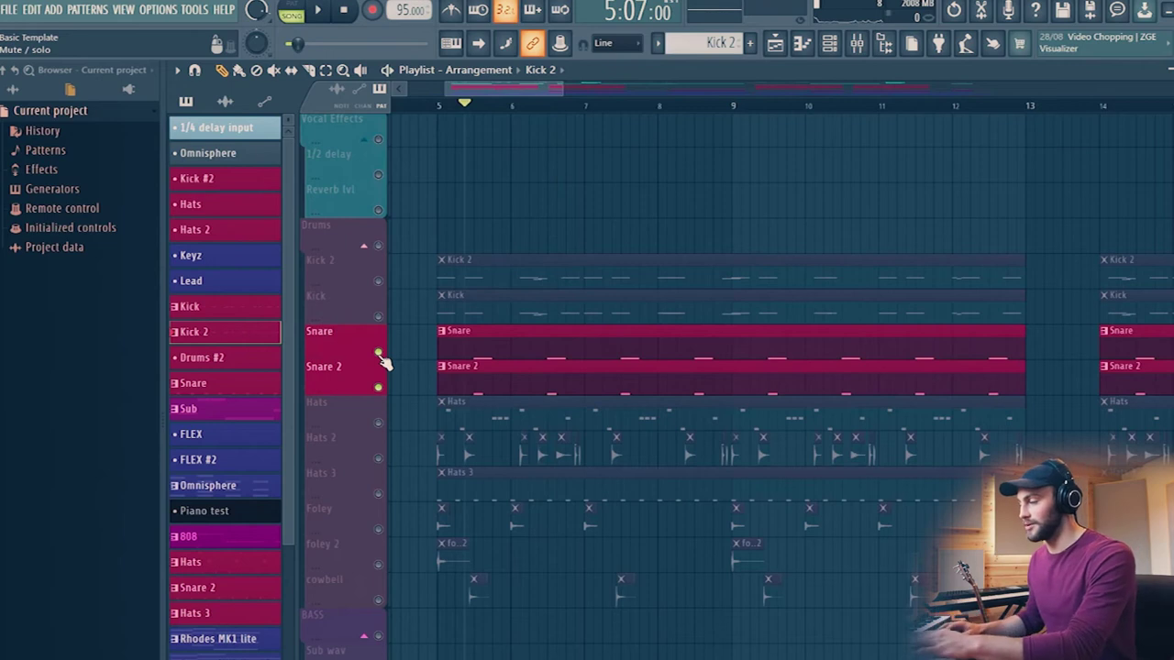
key(space)
key(space)
Unmute the Kick 2 and Kick tracks and play them with both snares.
click(378, 281)
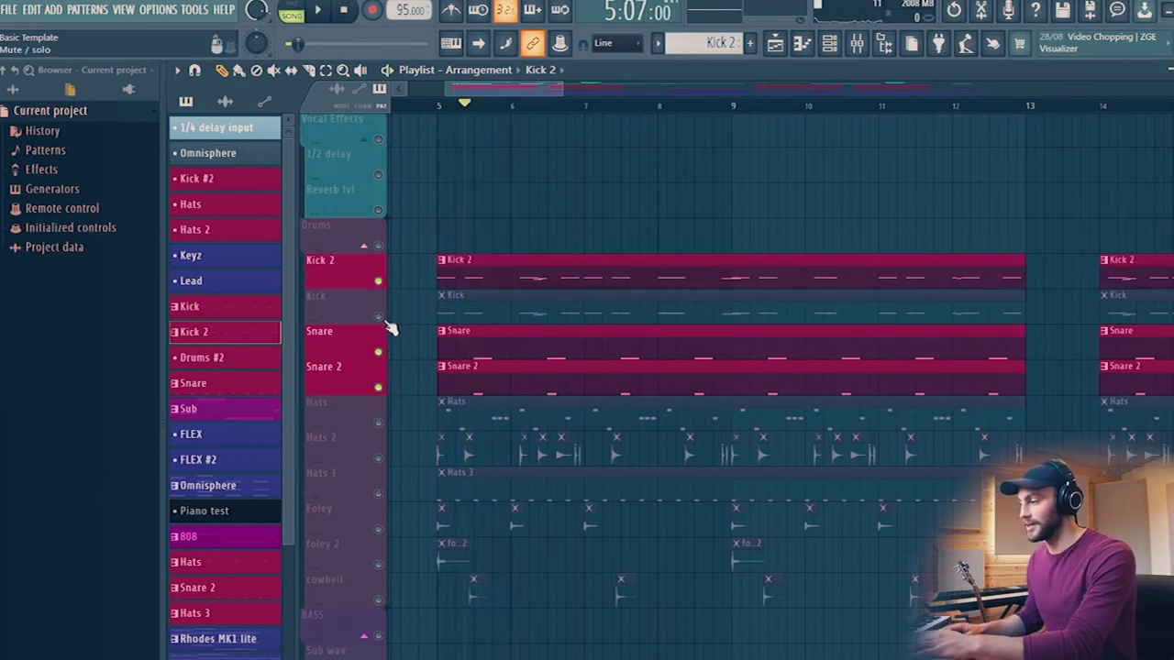
click(378, 316)
key(space)
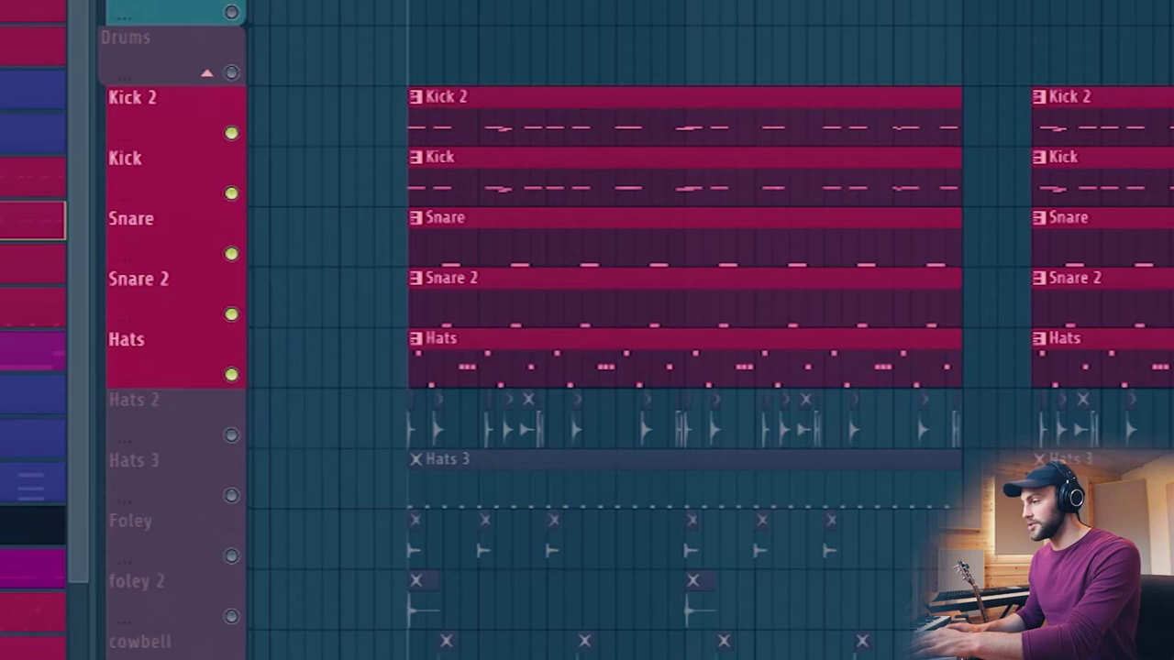
Play the kick and snare tracks with Hats, and close the piano roll of the Hats pattern.
scroll(461, 62, up, 3)
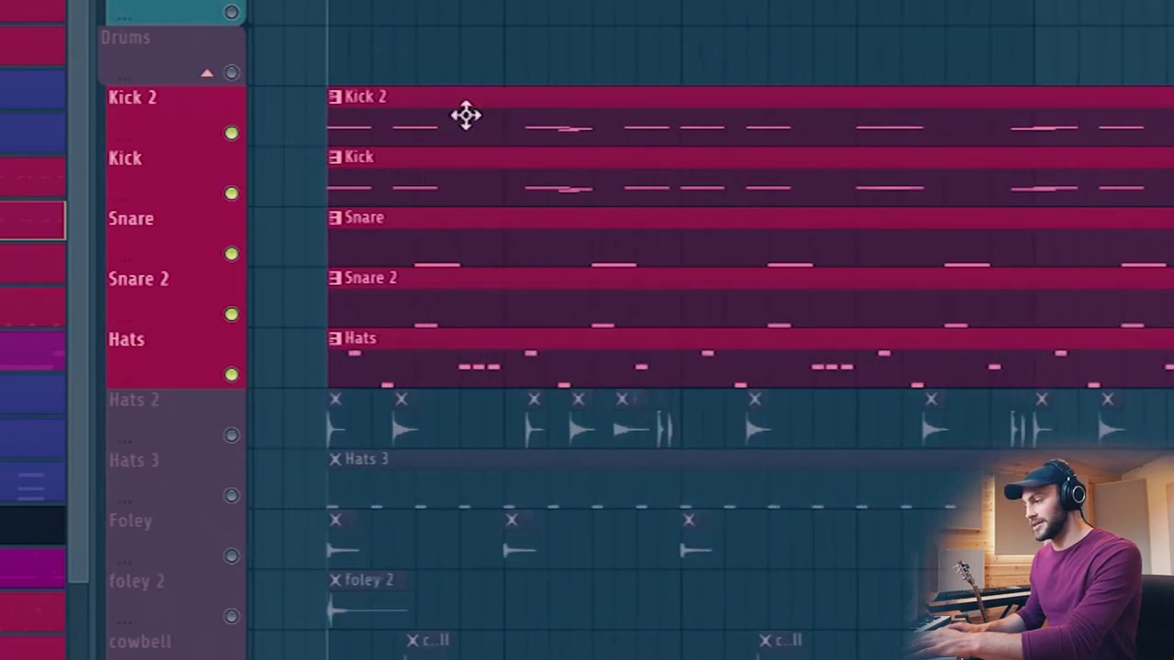
key(space)
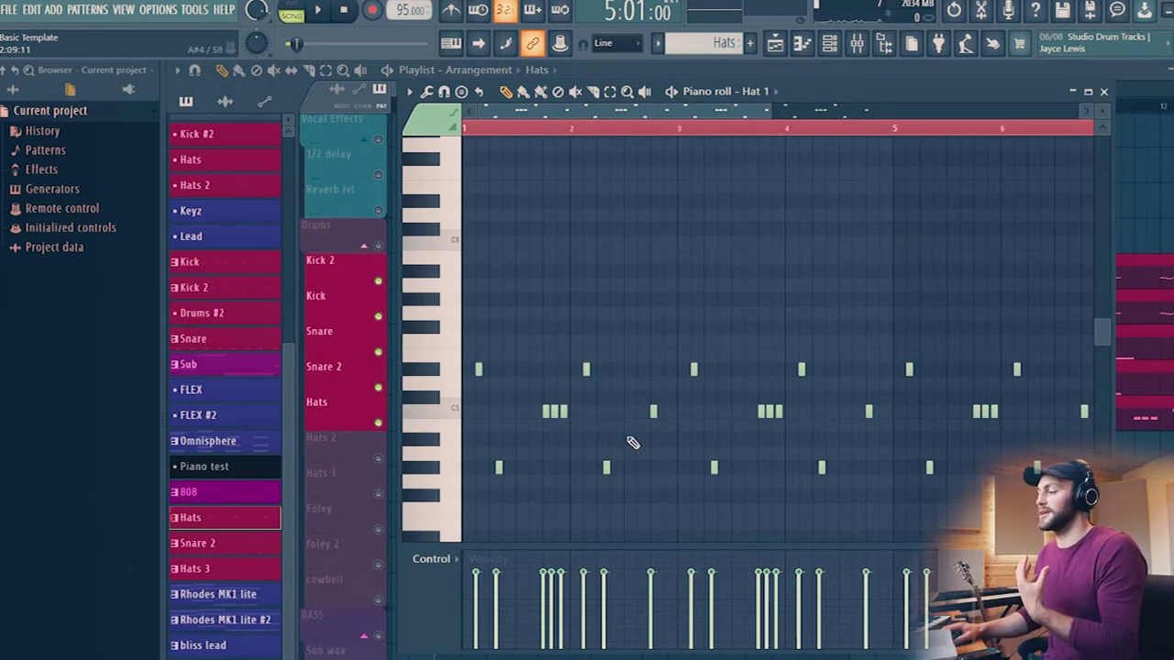
click(1104, 93)
Unmute the Hats 2 track and play the beat from bar 5 to hear it with the other drums.
click(383, 459)
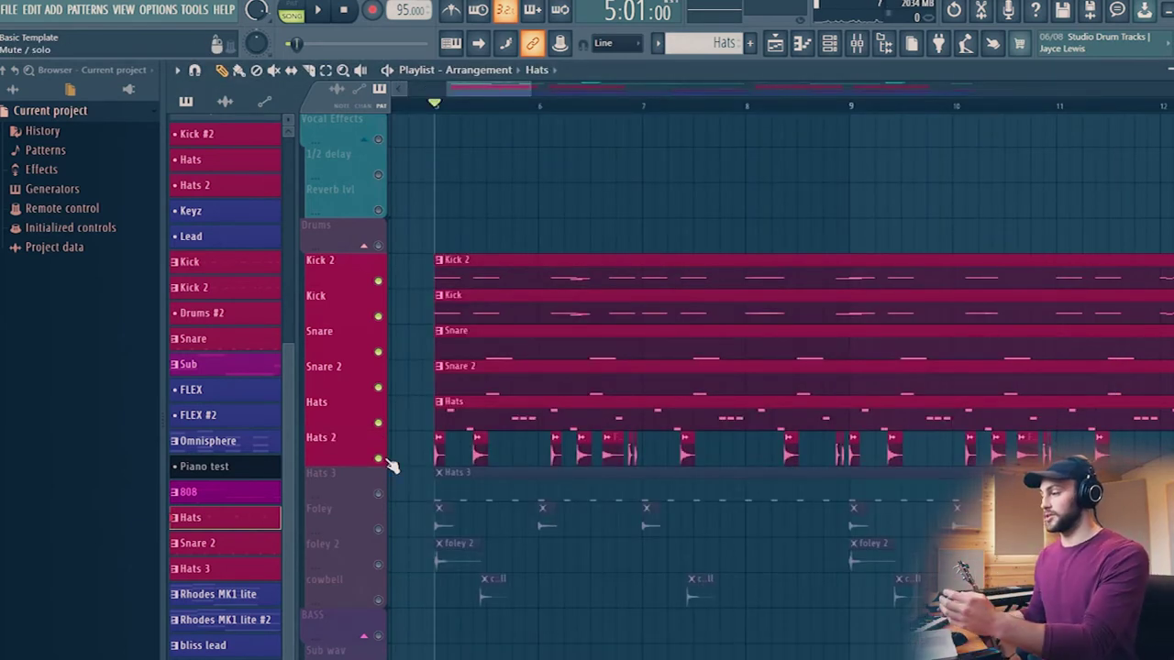
key(space)
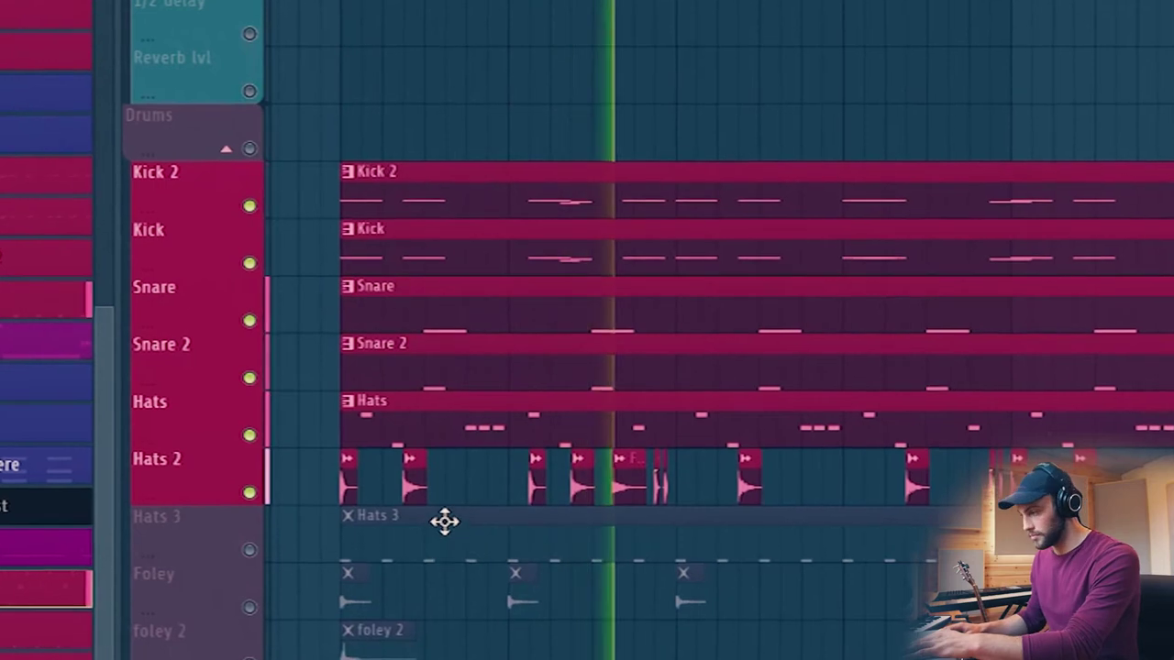
key(space)
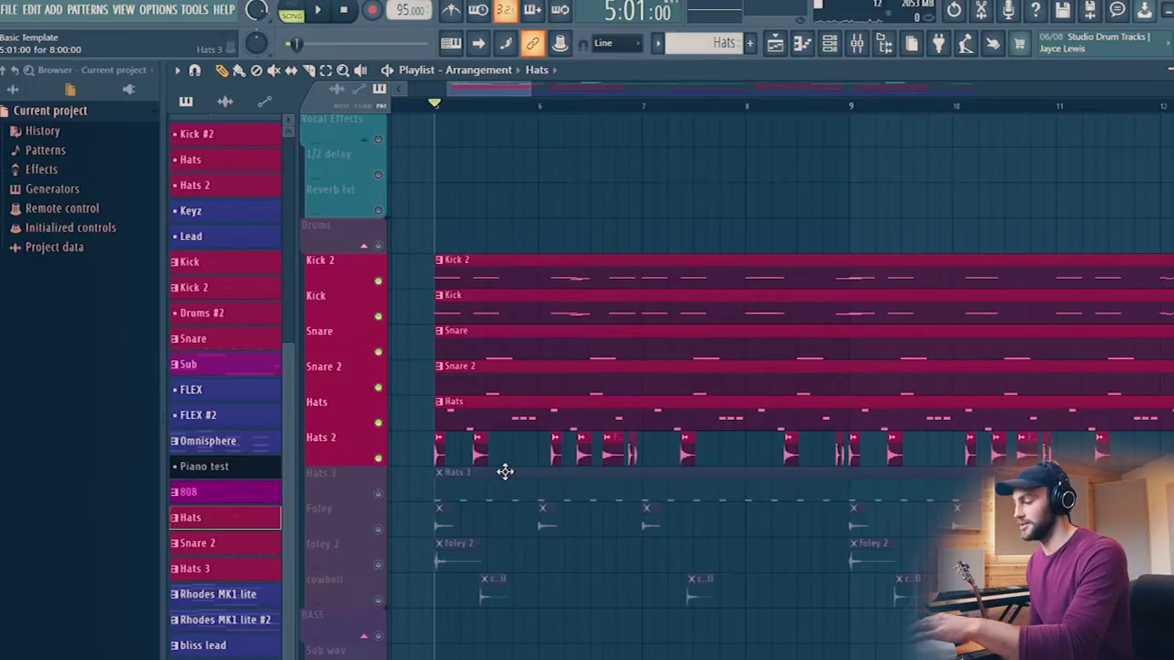
key(space)
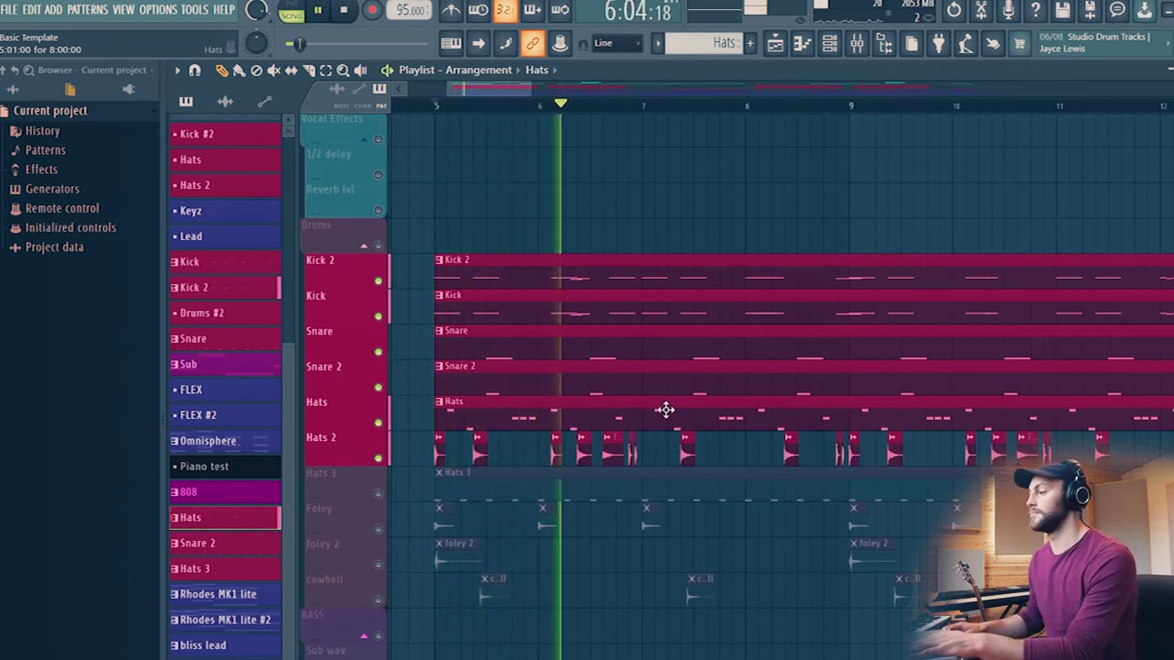
key(space)
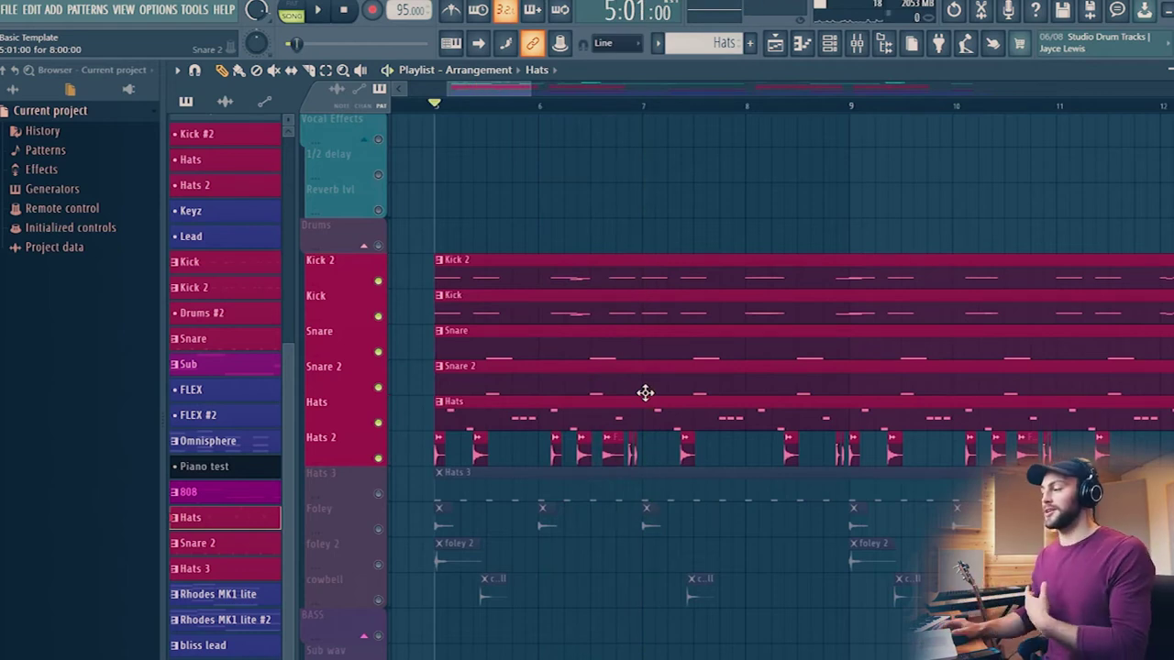
Unmute the Hats 3 track and play the beat, and unmute the Foley and foley 2 tracks.
click(381, 498)
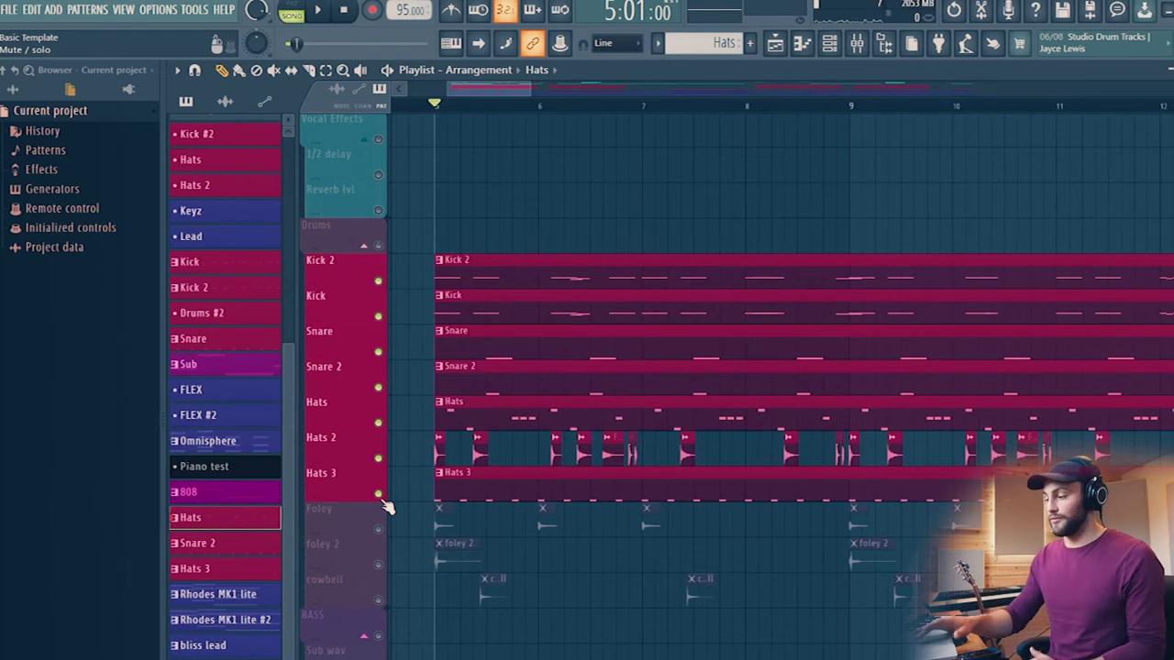
key(space)
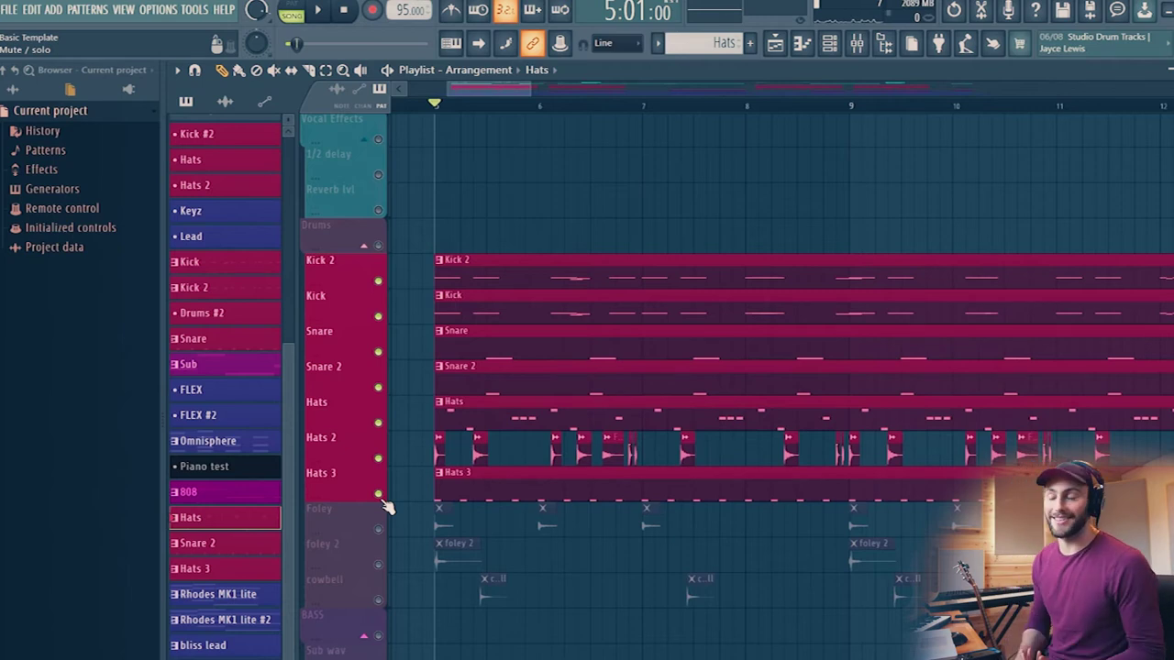
click(379, 529)
scroll(529, 557, up, 1)
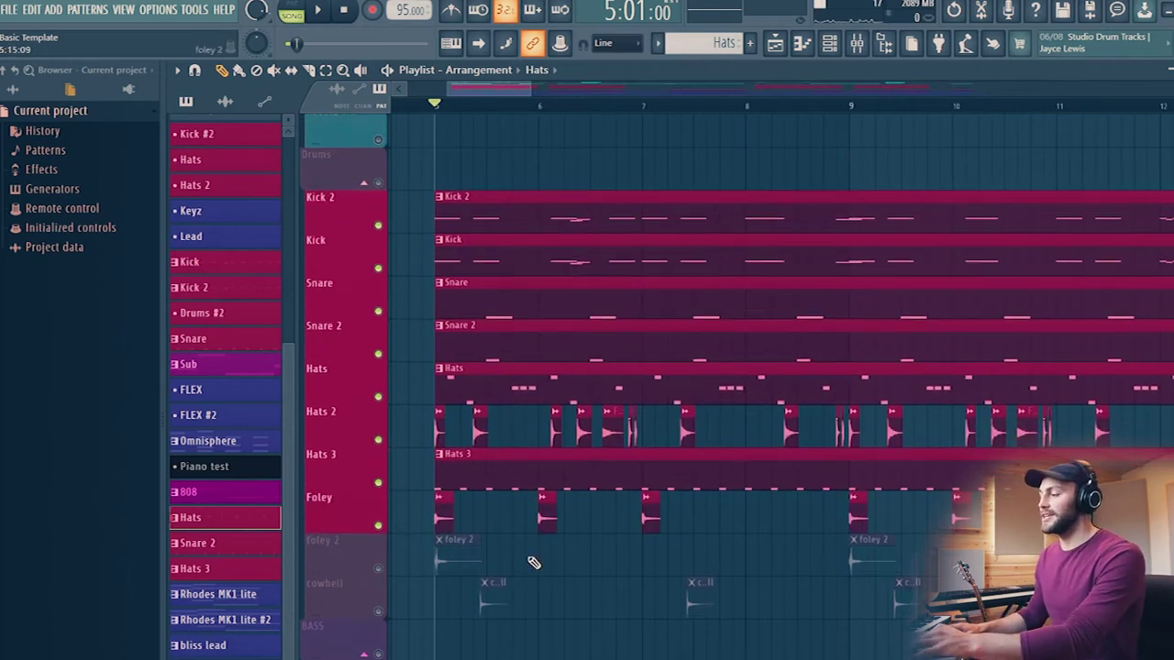
scroll(534, 562, down, 1)
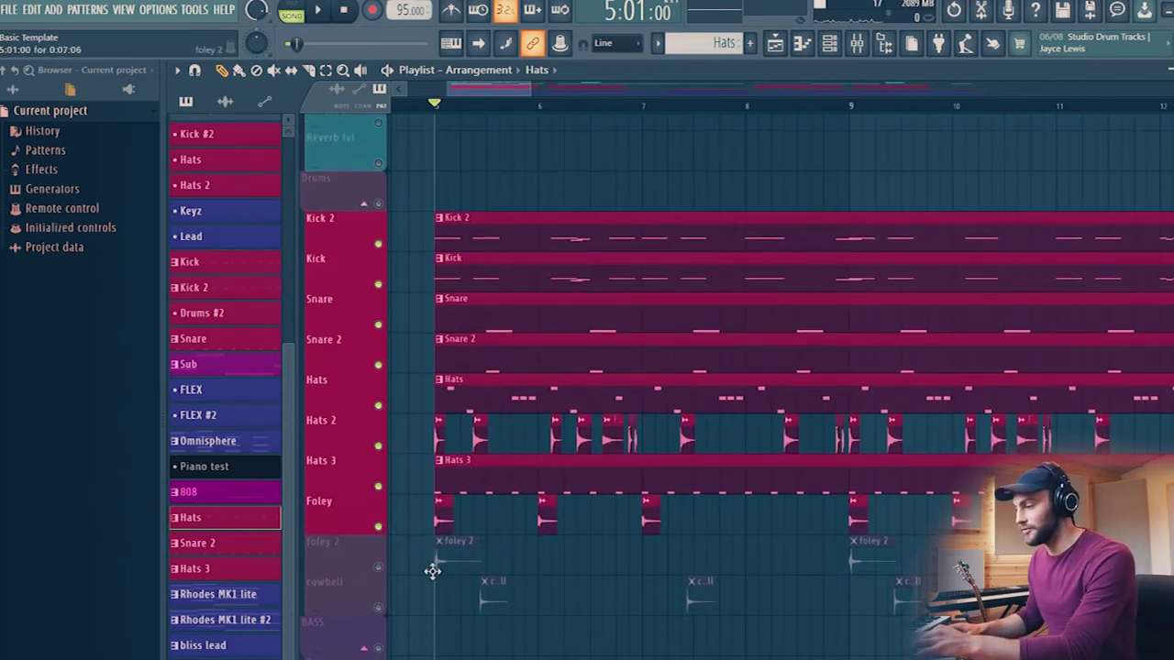
click(377, 568)
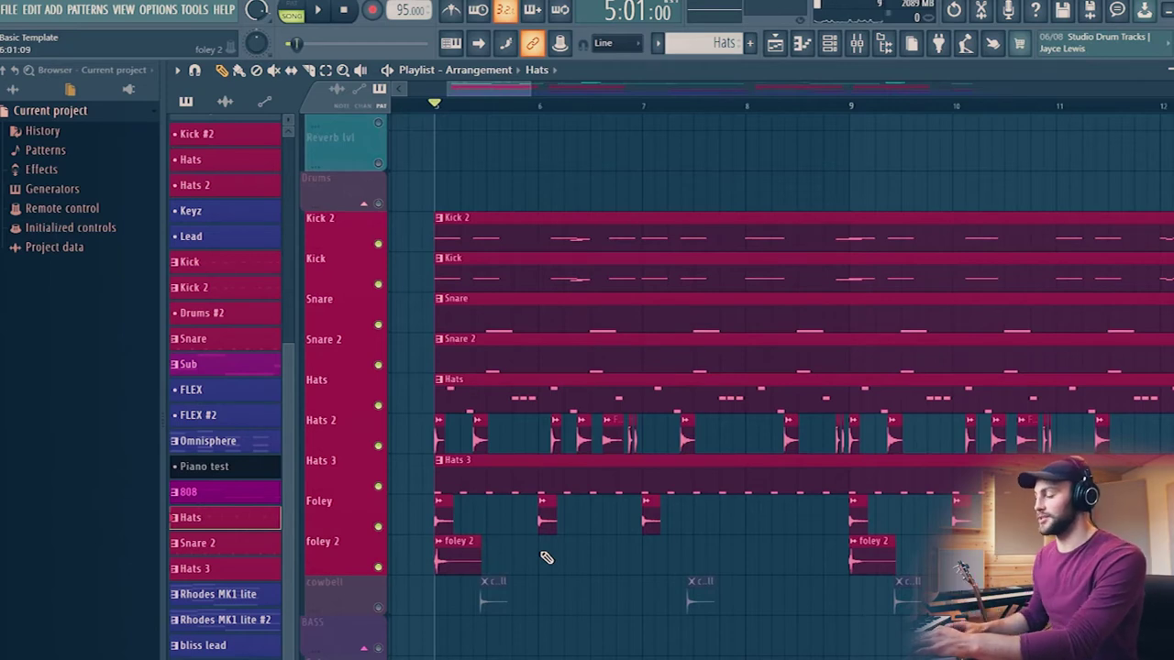
Solo the Foley track to hear it alone, and add foley 2 to play both foley layers together.
right_click(378, 528)
key(space)
key(space)
click(378, 568)
key(space)
key(space)
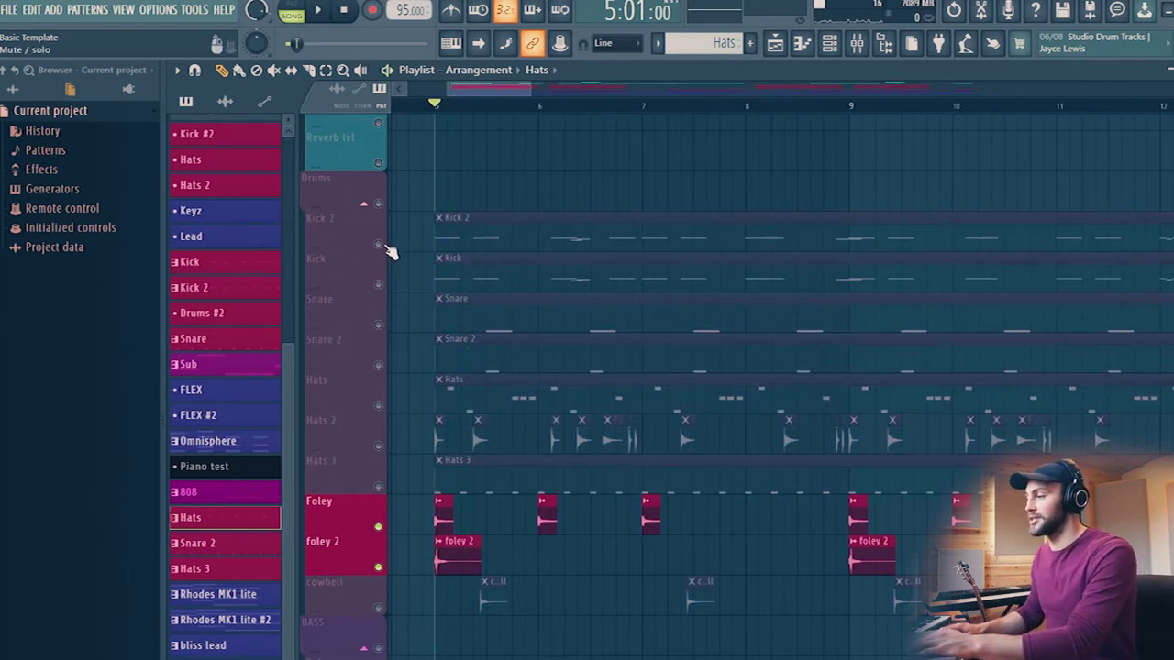
Unmute the whole Drums group and play it, muting and restoring the cowbell track to compare.
click(378, 204)
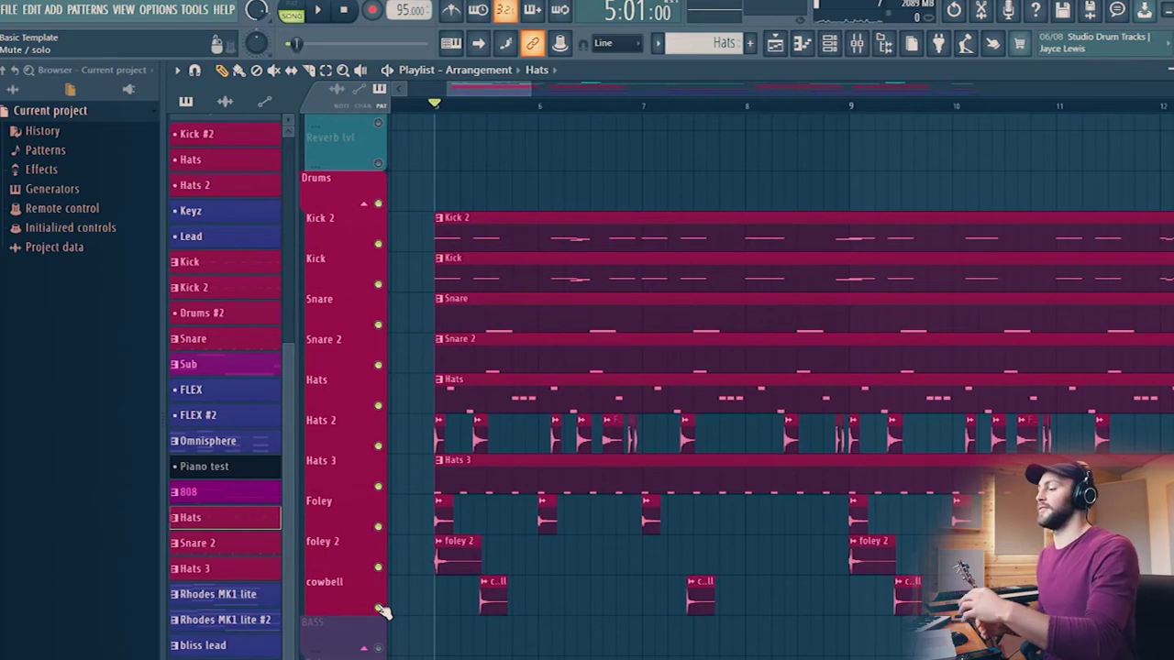
key(space)
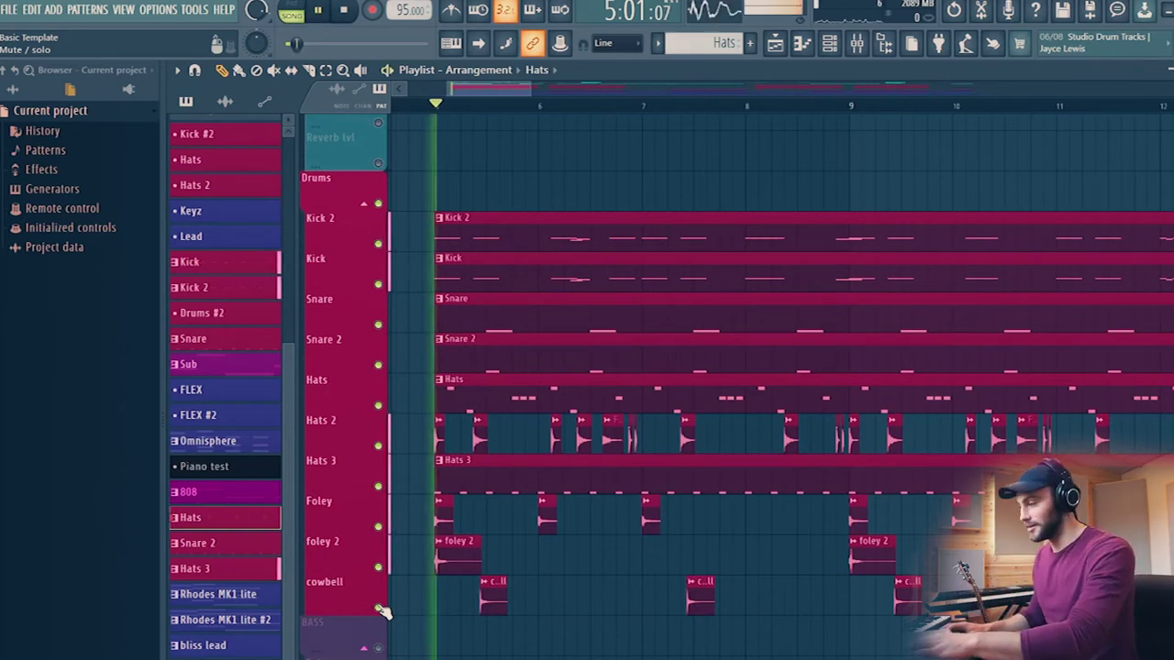
click(378, 608)
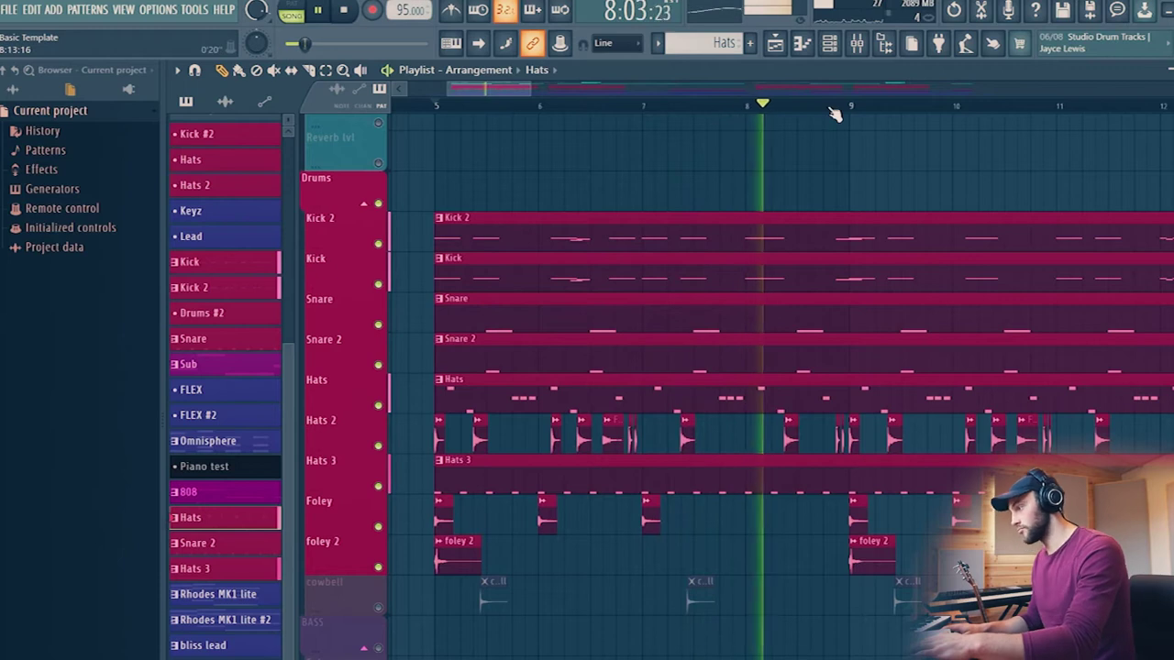
scroll(835, 110, down, 3)
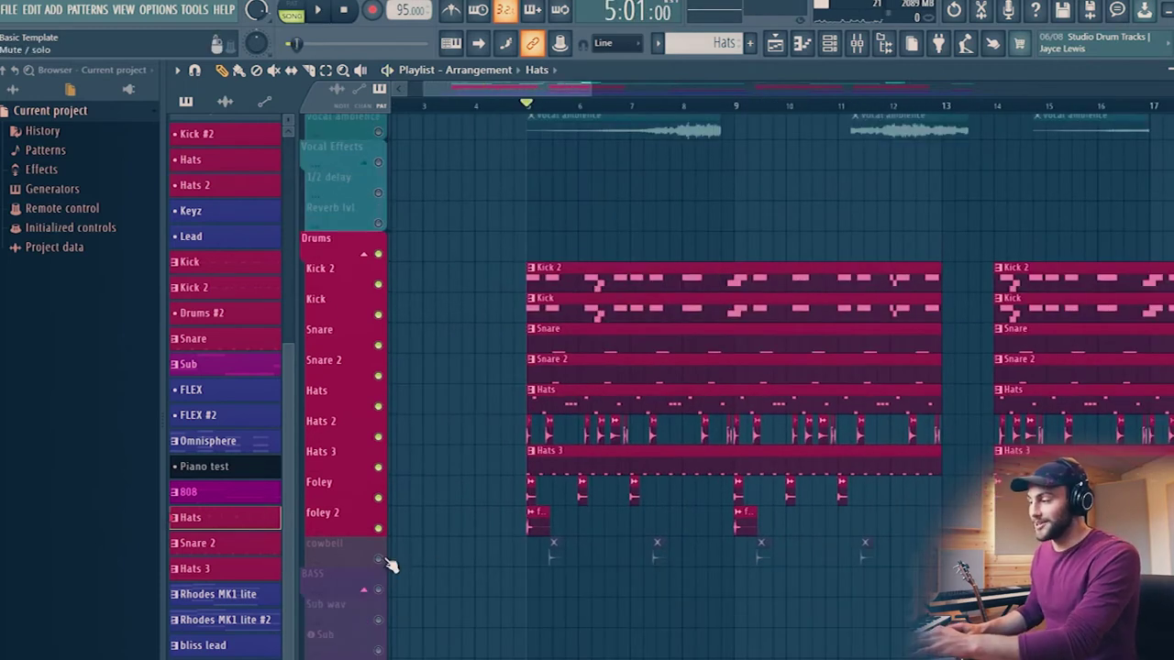
click(385, 558)
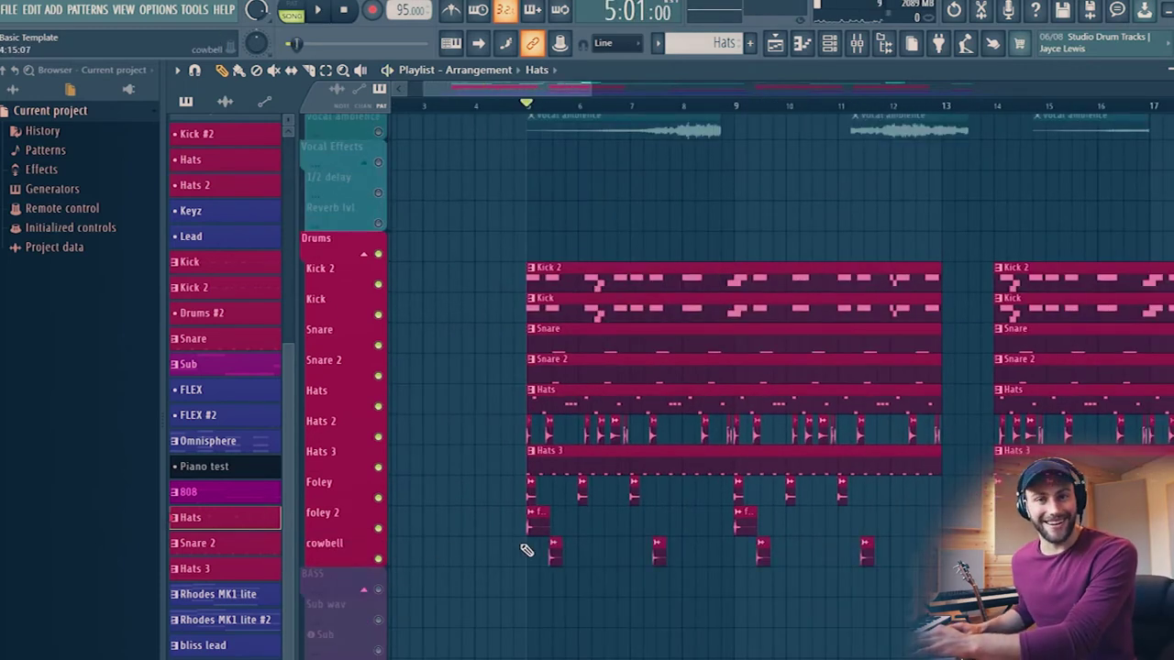
Examine the drum clips from bar 5 up close and play the full drum section.
scroll(544, 140, up, 1)
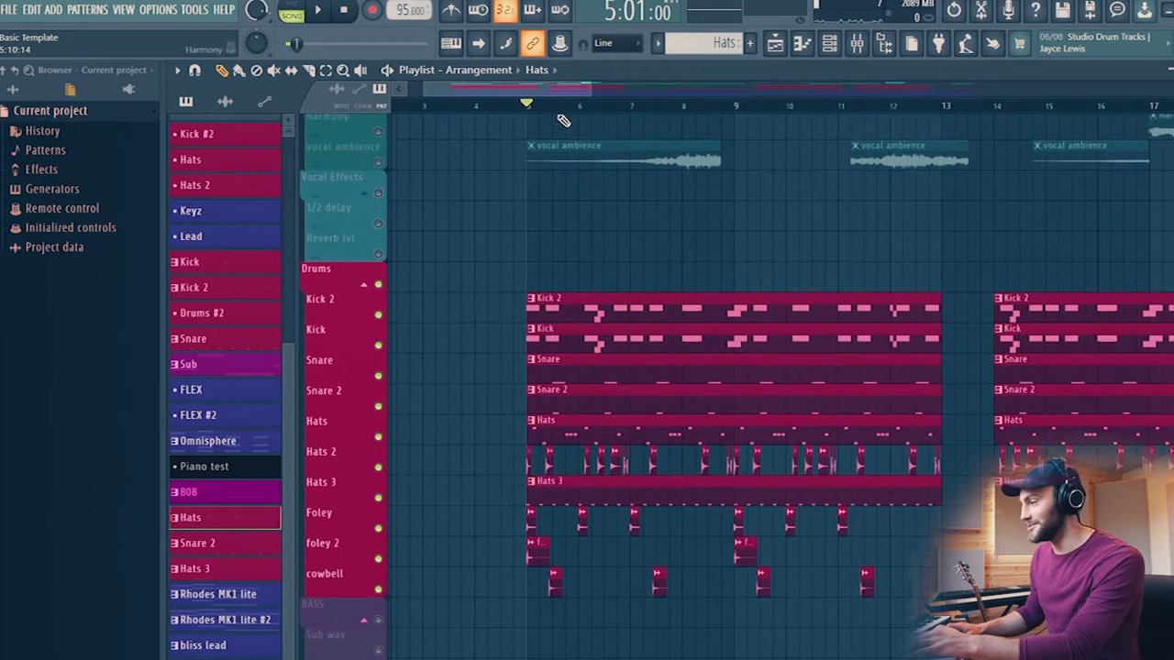
scroll(559, 116, up, 3)
scroll(559, 116, up, 5)
scroll(608, 301, down, 3)
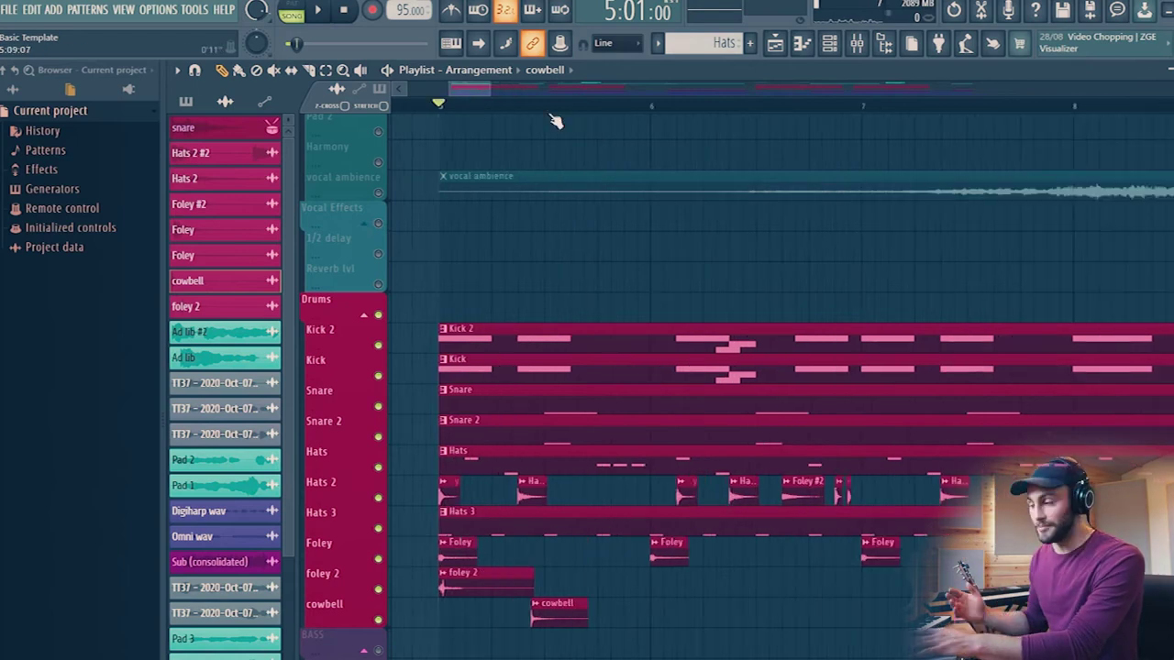
key(space)
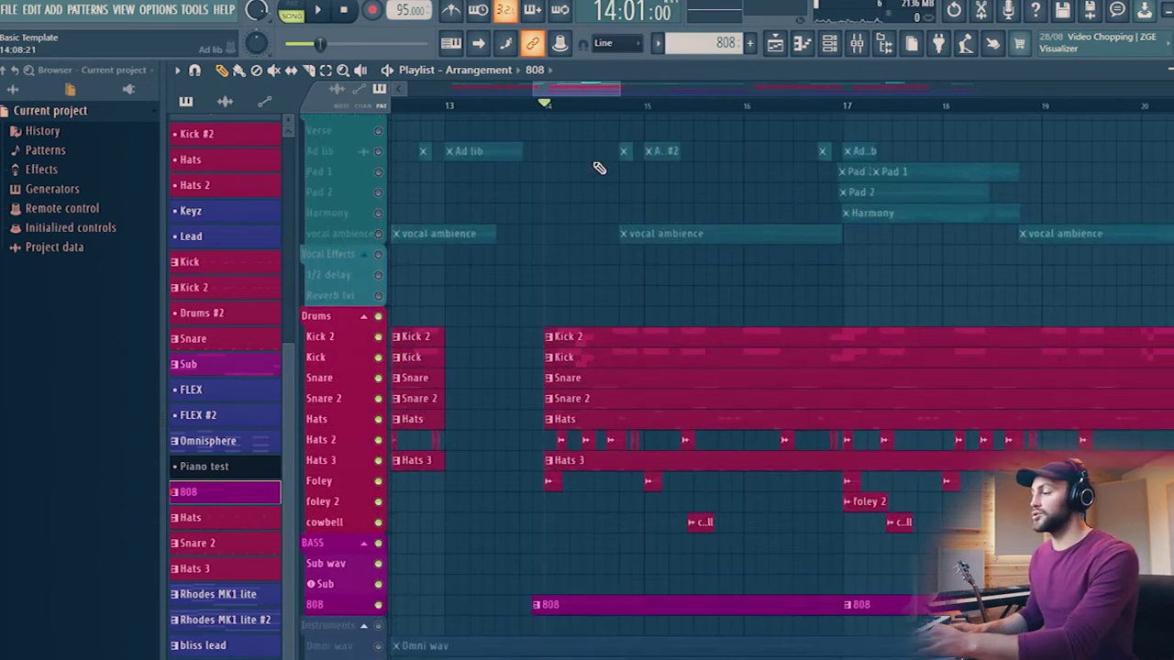
Play the second drum section from bar 14 together with the 808 bass.
scroll(603, 177, up, 1)
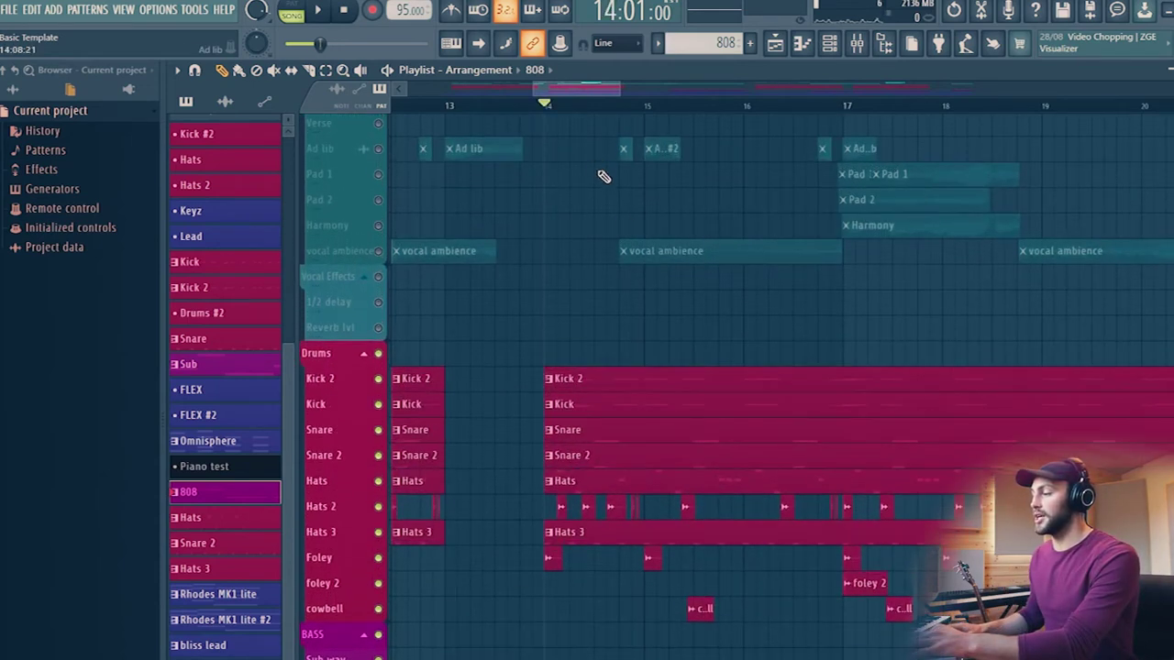
scroll(614, 201, down, 3)
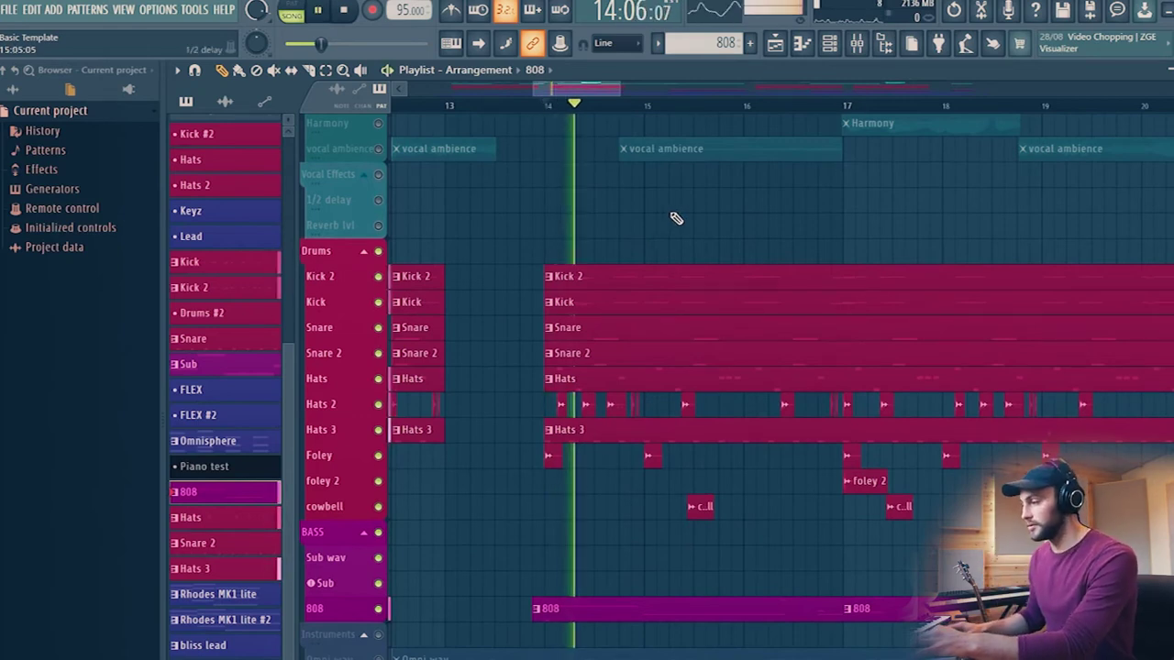
scroll(853, 108, down, 5)
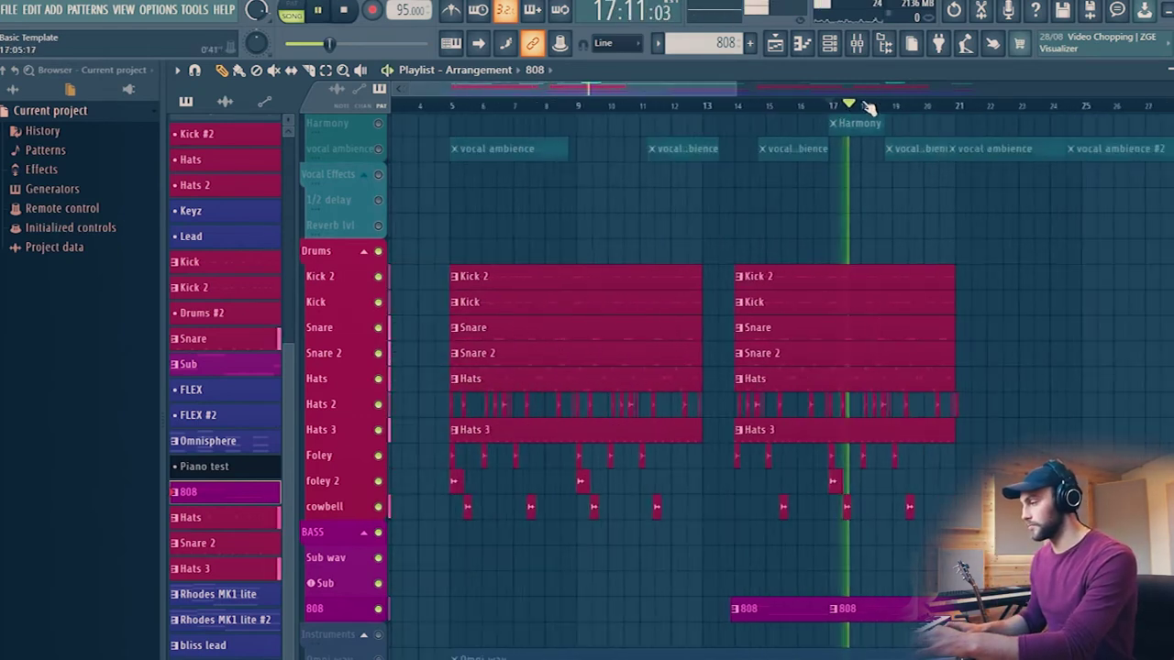
scroll(941, 114, up, 2)
scroll(838, 280, down, 2)
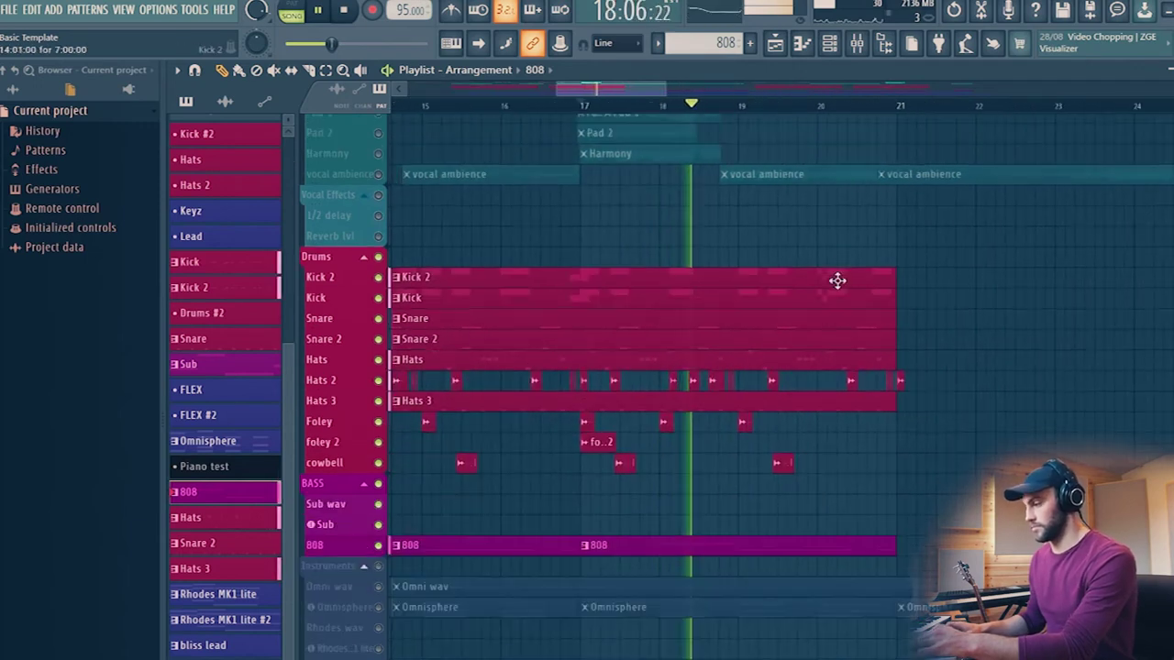
Examine the layered drum and 808 clips of the second section up close during playback, and open the 808 clip's notes.
scroll(822, 310, up, 1)
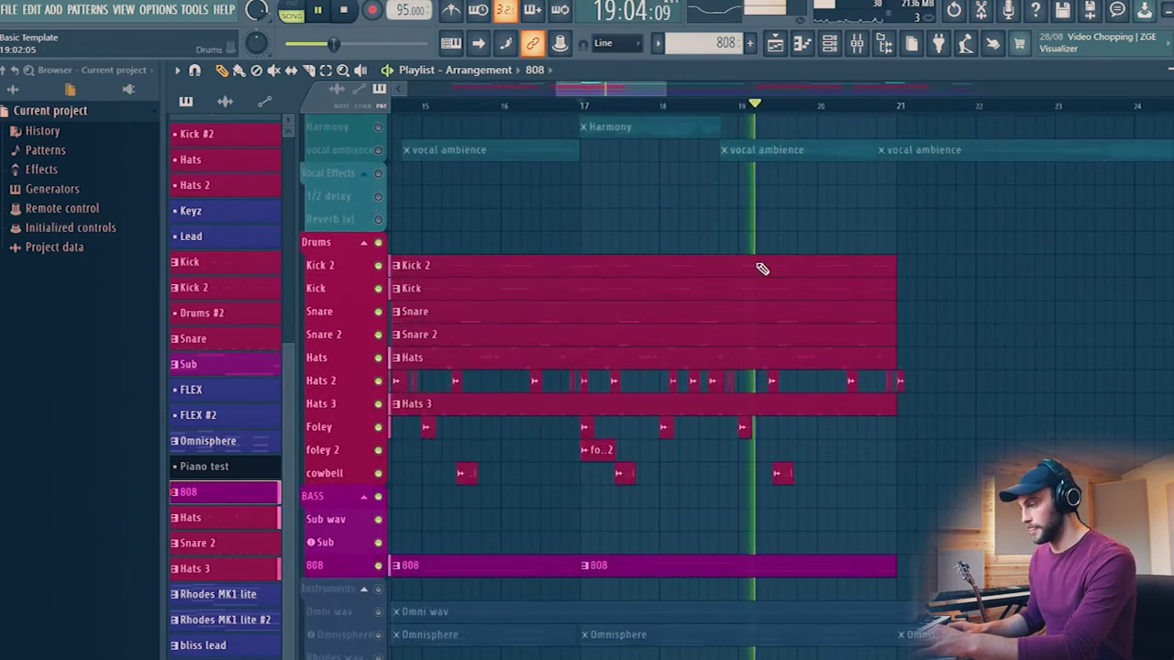
scroll(750, 294, up, 1)
scroll(750, 298, down, 2)
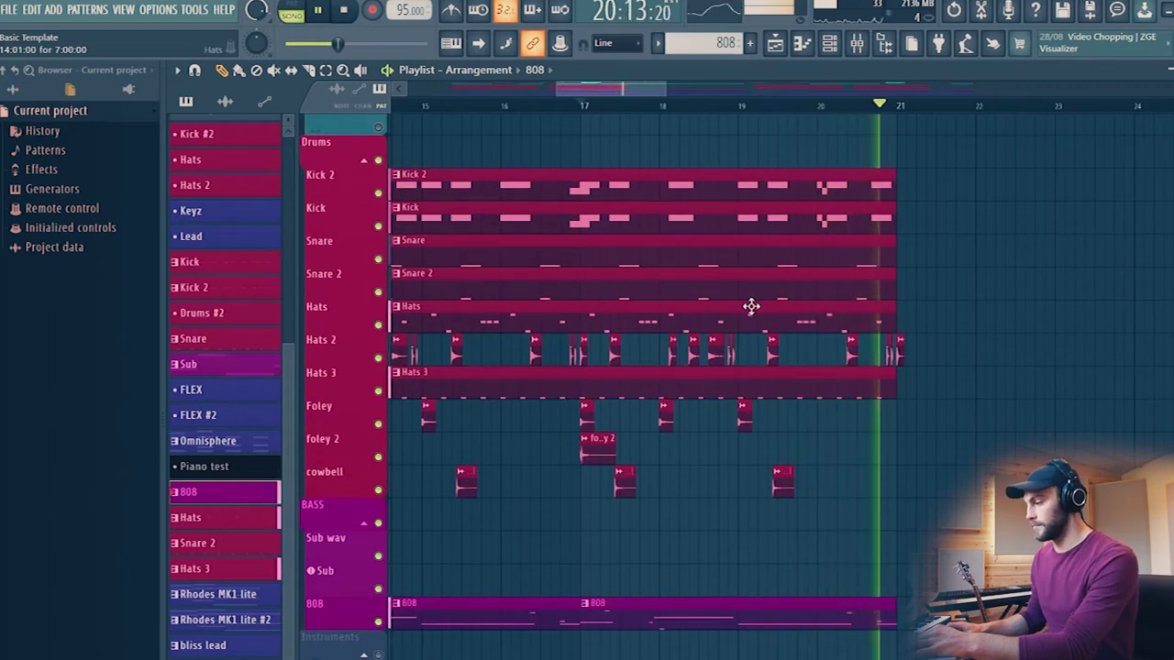
double_click(698, 608)
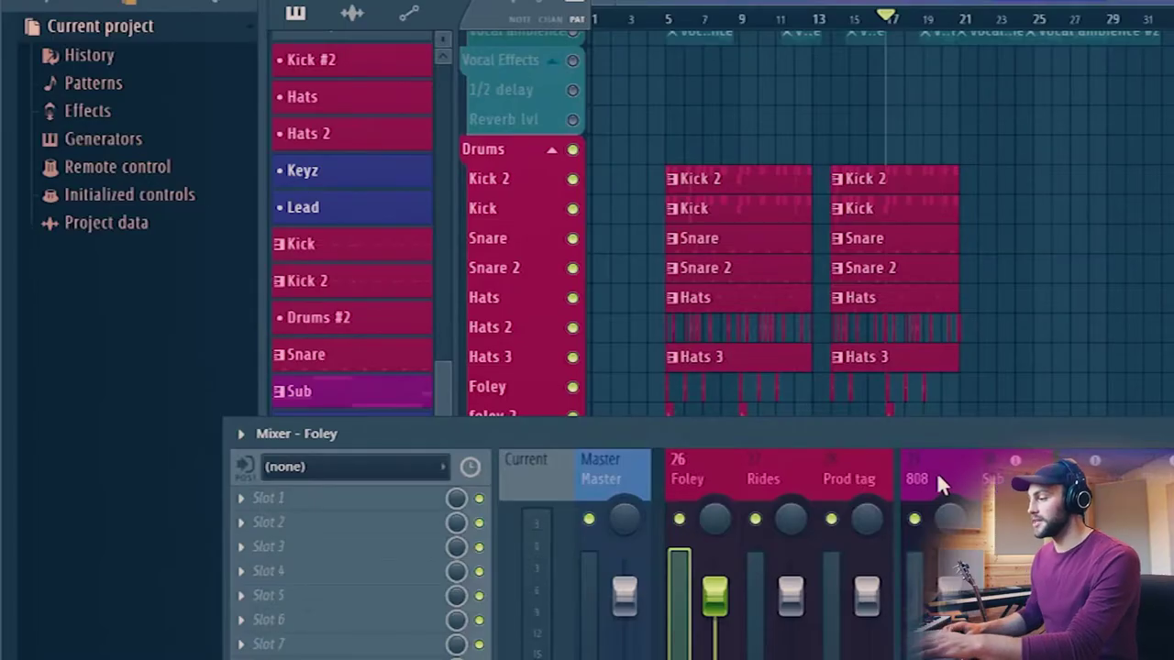
Inspect the Fruity WaveShaper on the 808 mixer track.
click(933, 471)
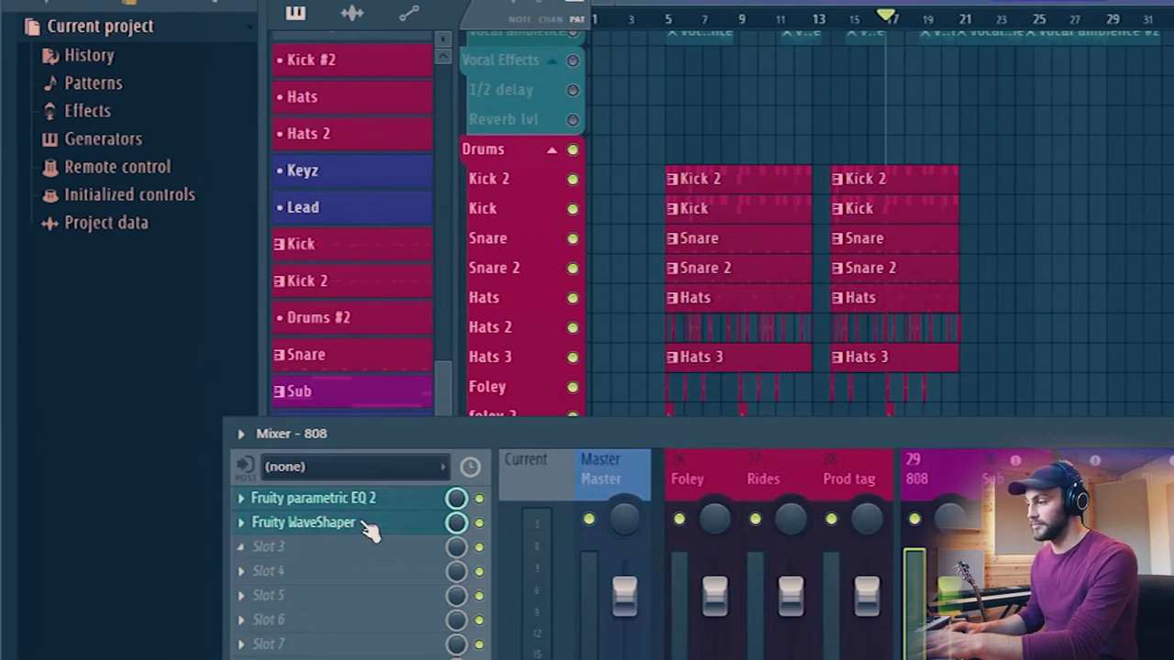
click(365, 522)
click(358, 4)
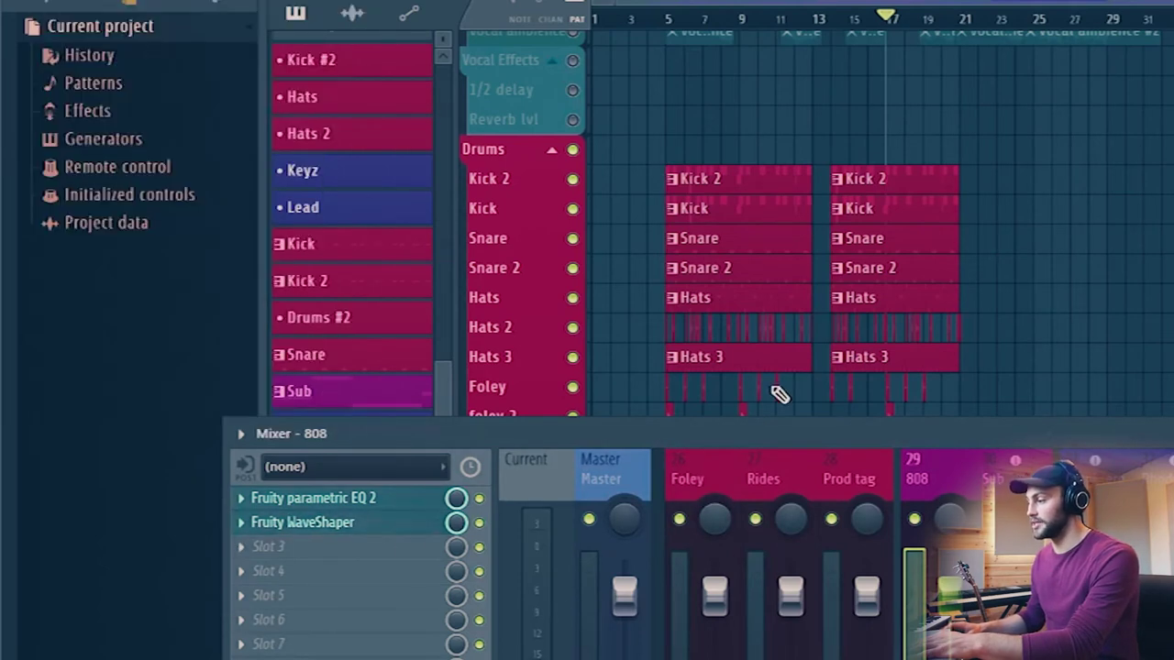
Find the consolidated Sub clip at bar 25 and play it.
scroll(865, 482, left, 15)
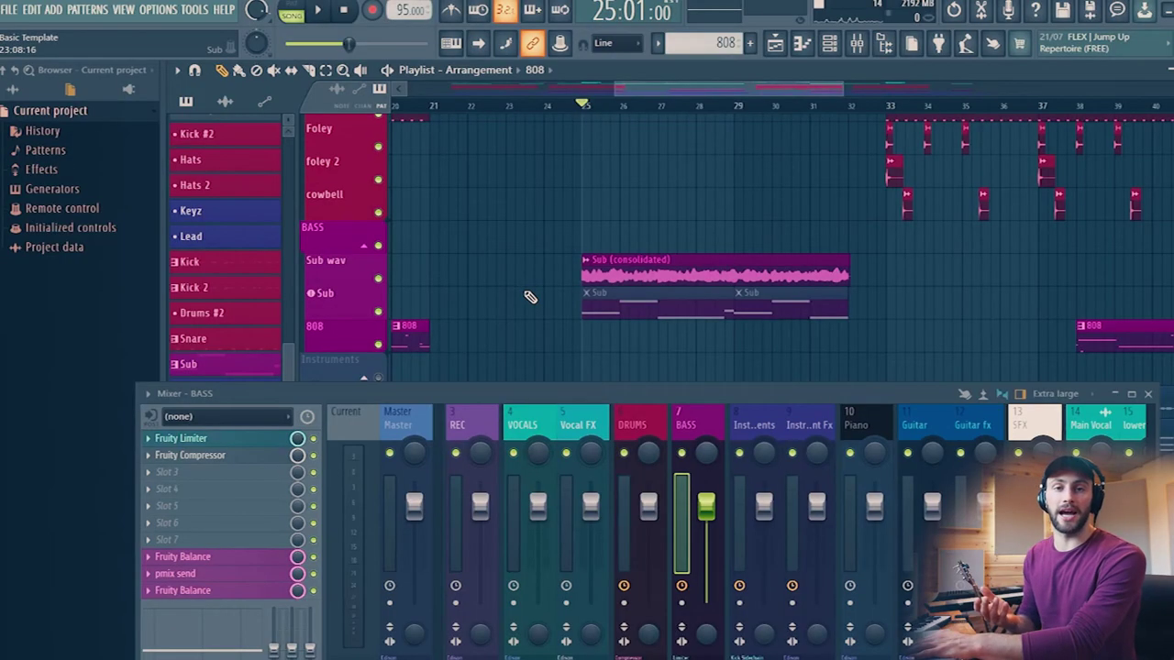
key(space)
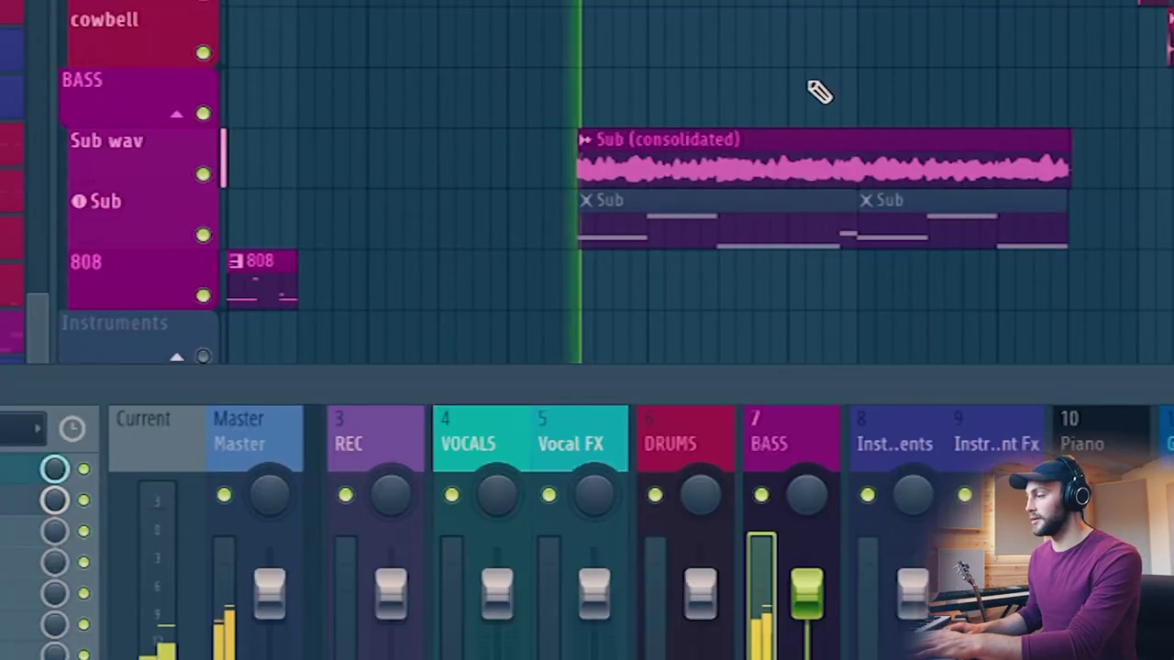
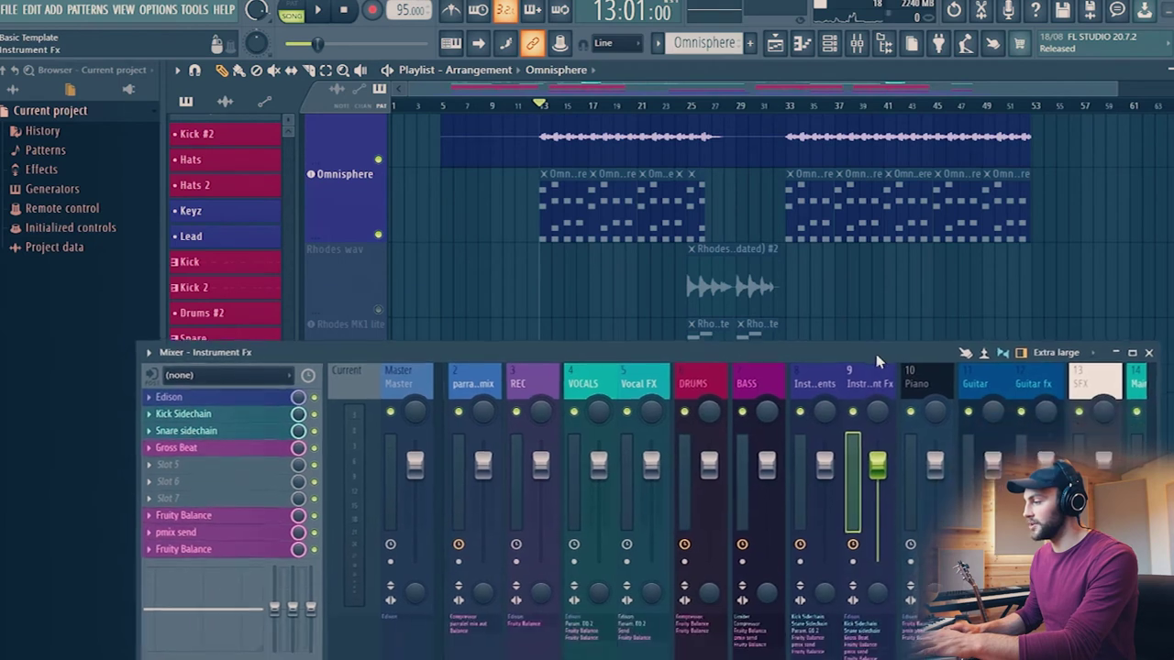
Inspect the Gross Beat settings on the Instrument Fx mixer track and close the plugin.
scroll(882, 378, down, 4)
scroll(882, 381, up, 5)
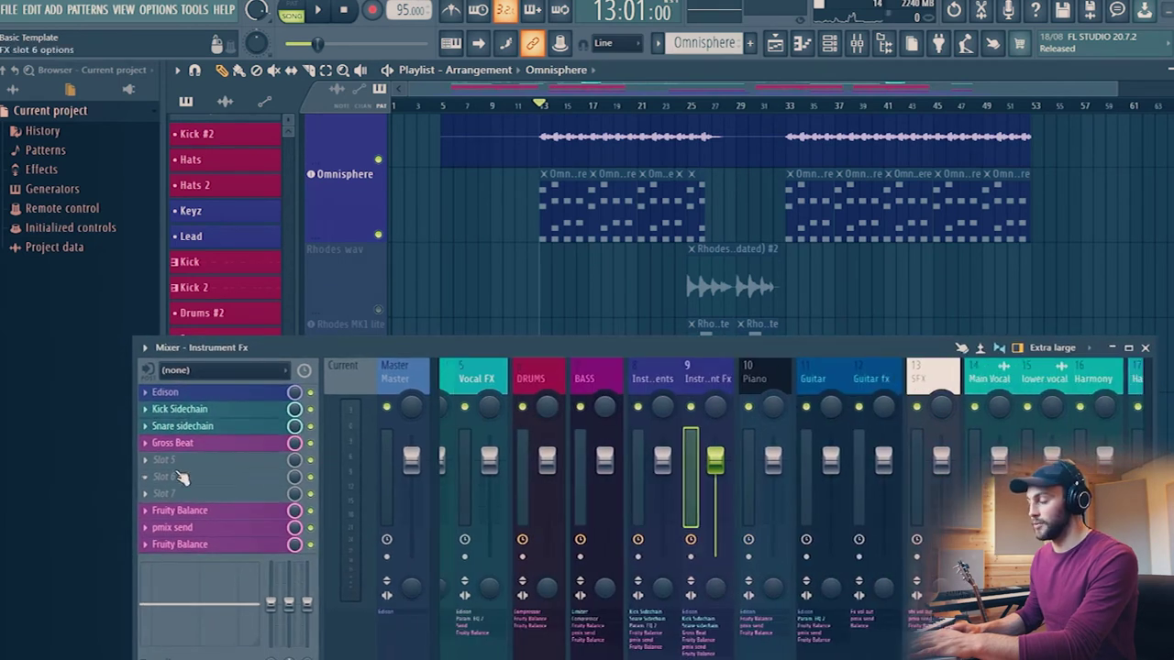
click(206, 444)
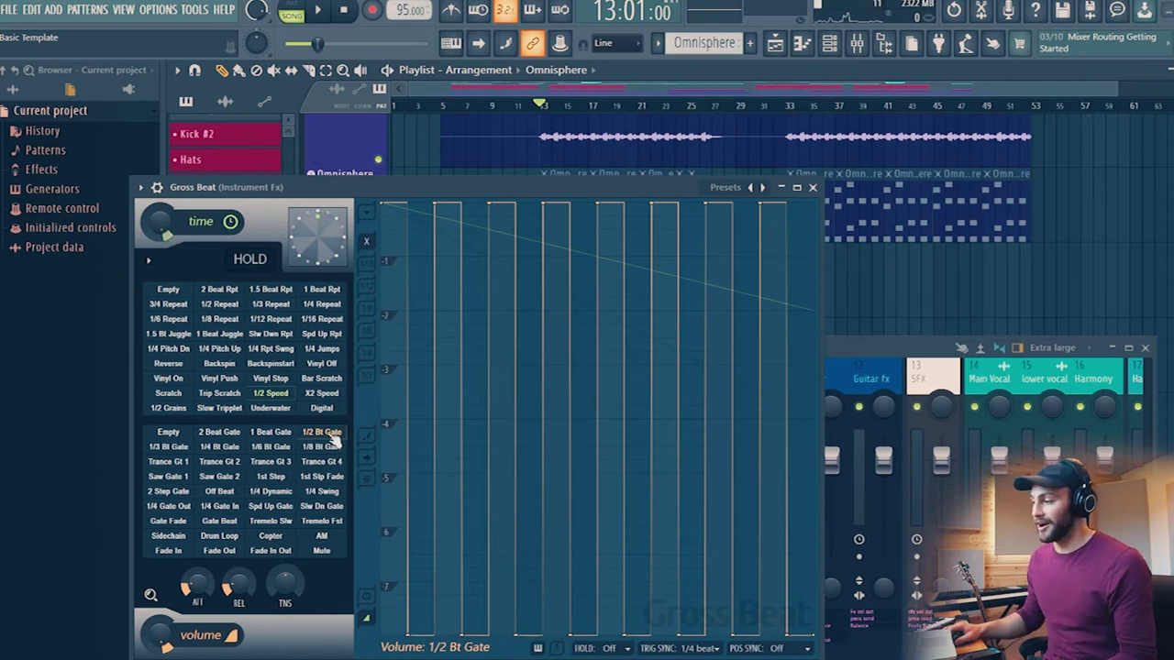
click(811, 187)
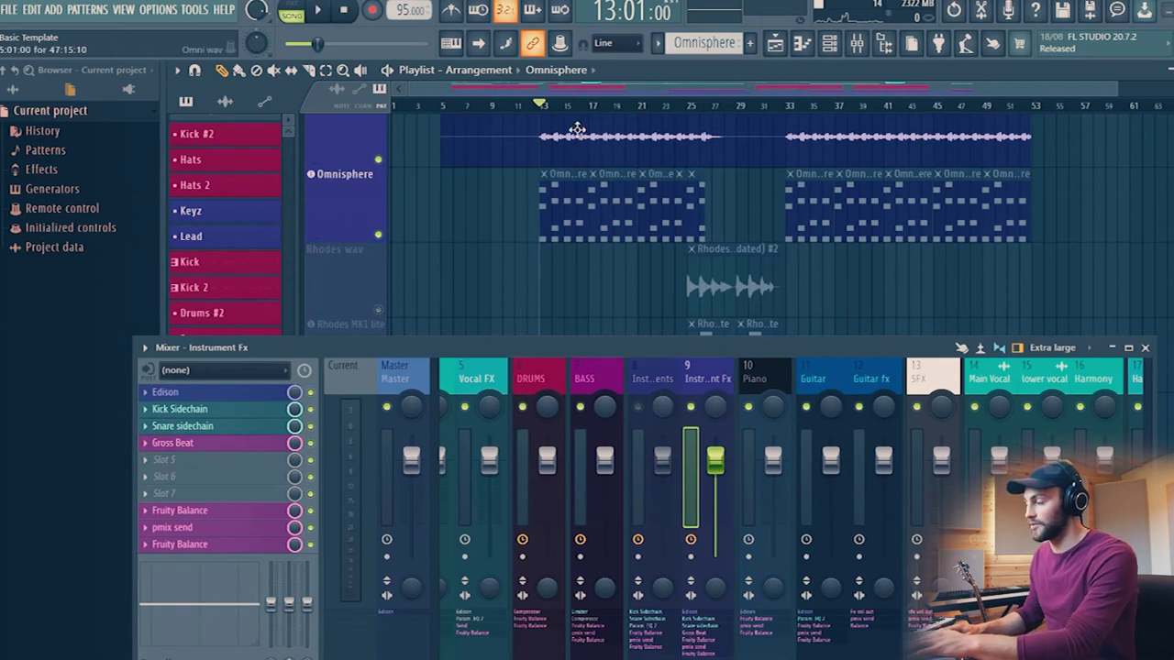
Play the Omni wav track from bar 13 through the Instrument Fx bus.
scroll(524, 208, up, 2)
key(space)
scroll(612, 228, down, 3)
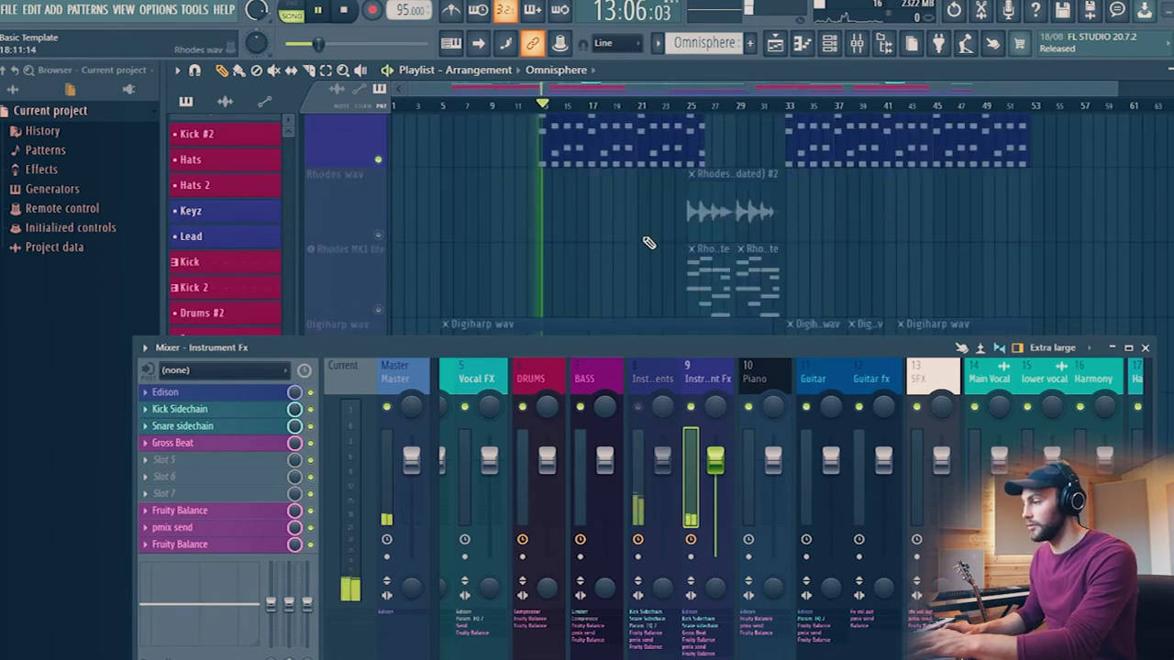
scroll(663, 265, up, 2)
scroll(664, 266, up, 1)
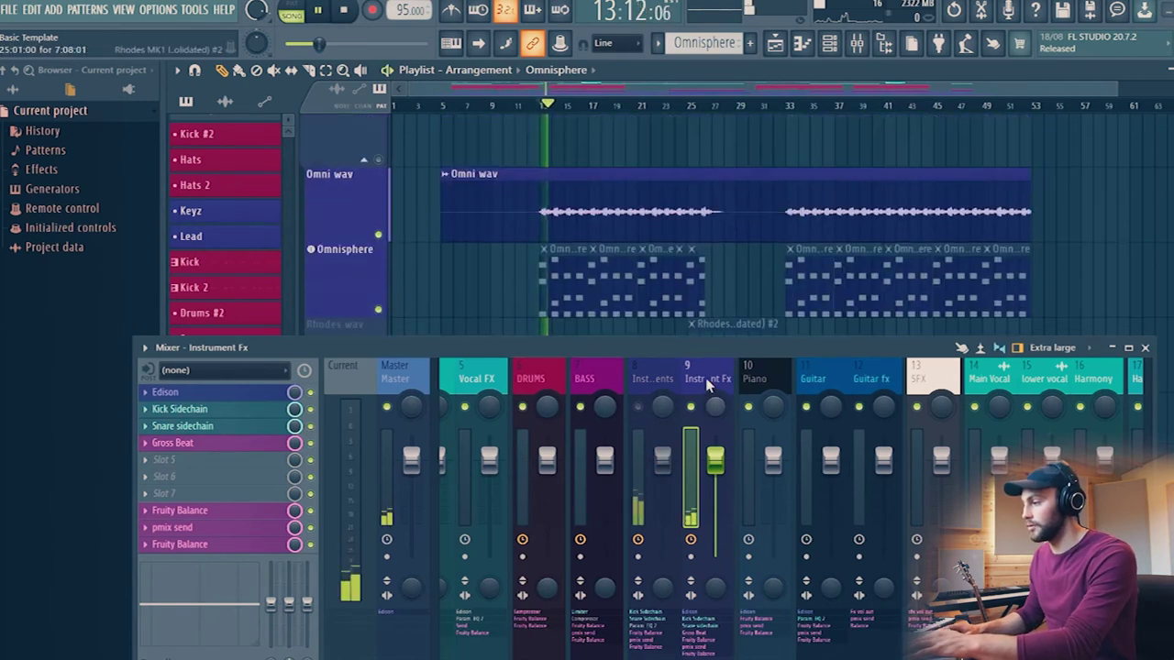
Adjust the volume and time mix amounts of Gross Beat on the Instrument Fx track during playback to compare the effect.
click(246, 442)
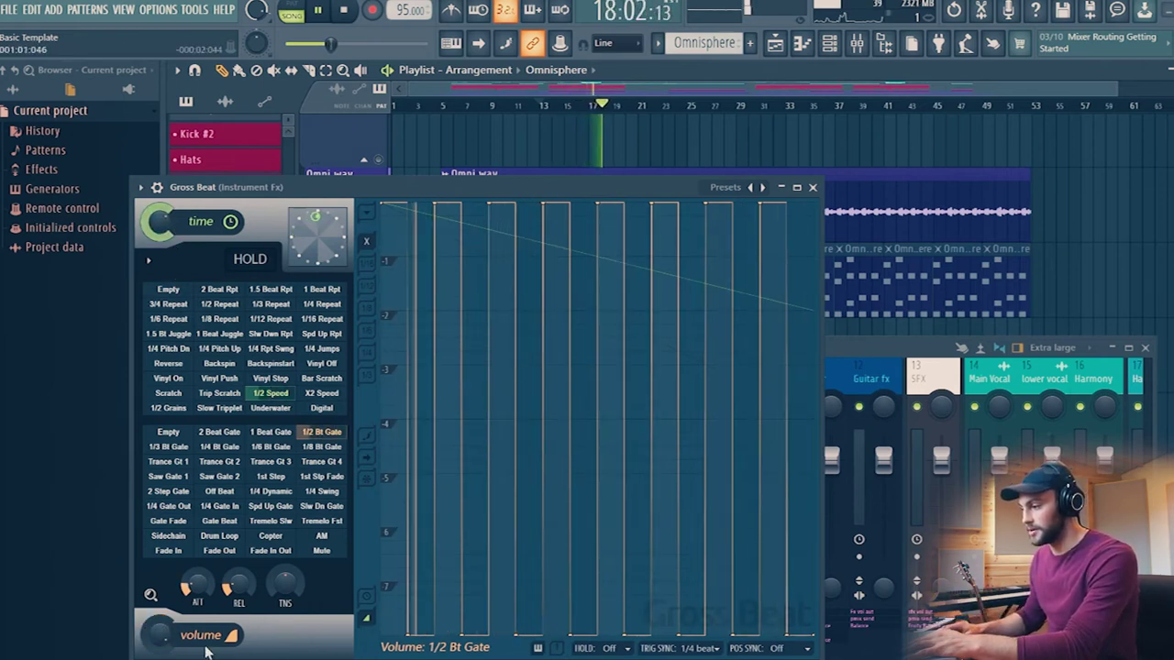
drag(165, 648, 165, 550)
drag(160, 223, 158, 362)
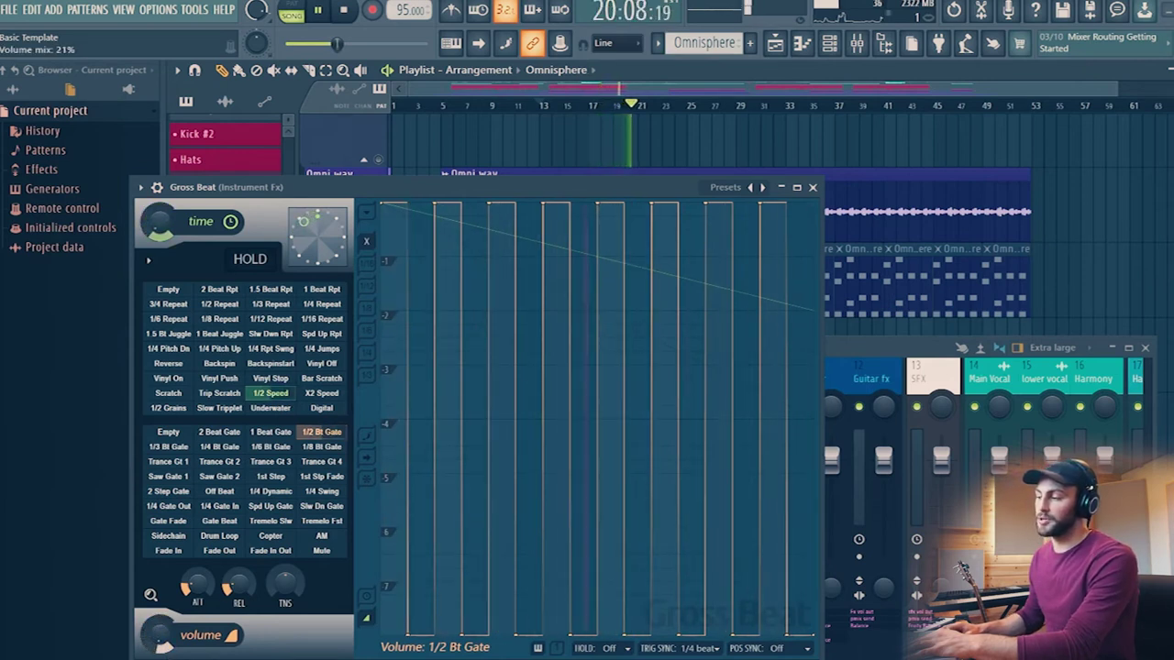
drag(163, 646, 164, 659)
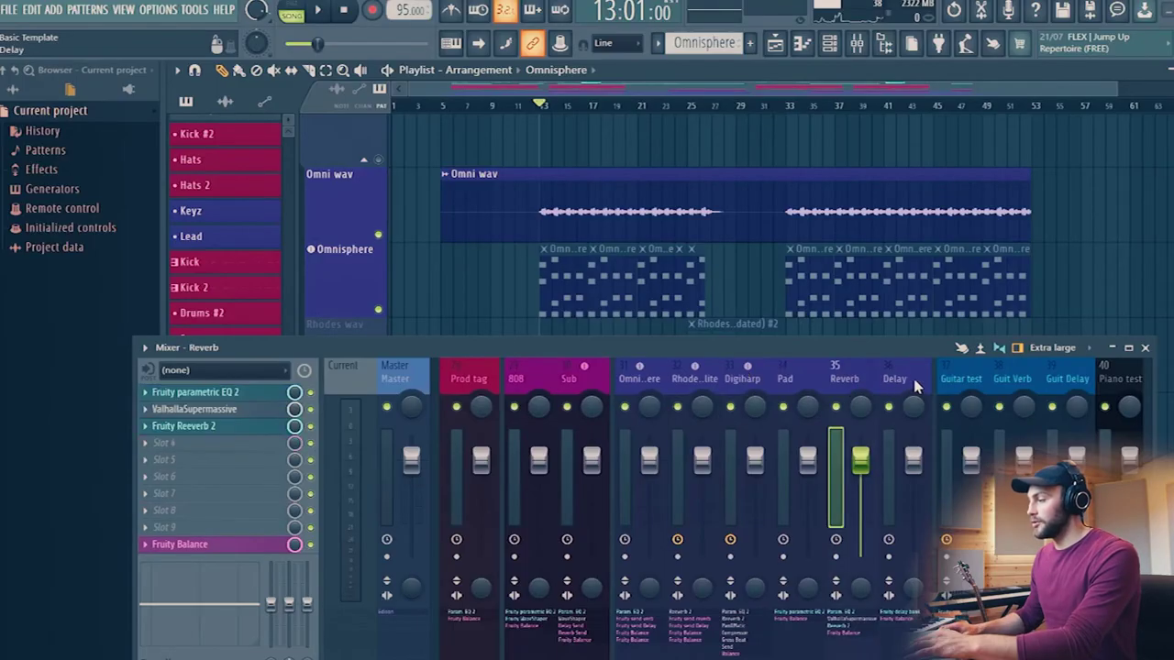
Check the effect chains on the Delay and Reverb mixer tracks.
click(914, 385)
click(845, 377)
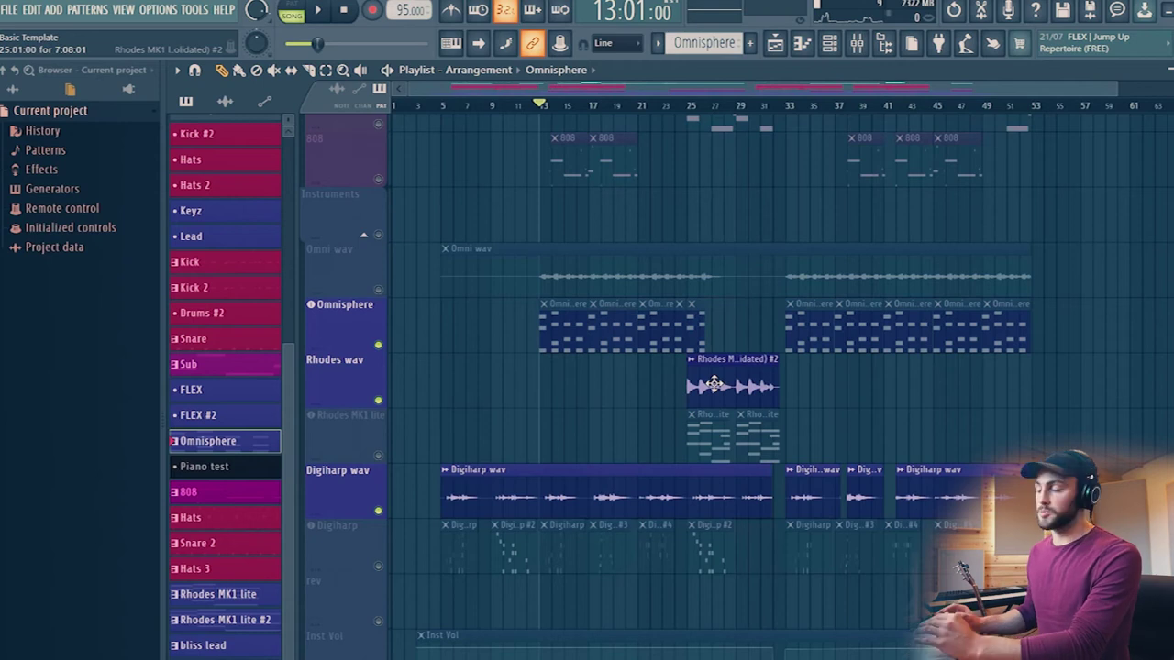
Solo the Rhodes wav track, play it together with Sub wav from bar 25, and close the mixer.
ctrl+click(378, 401)
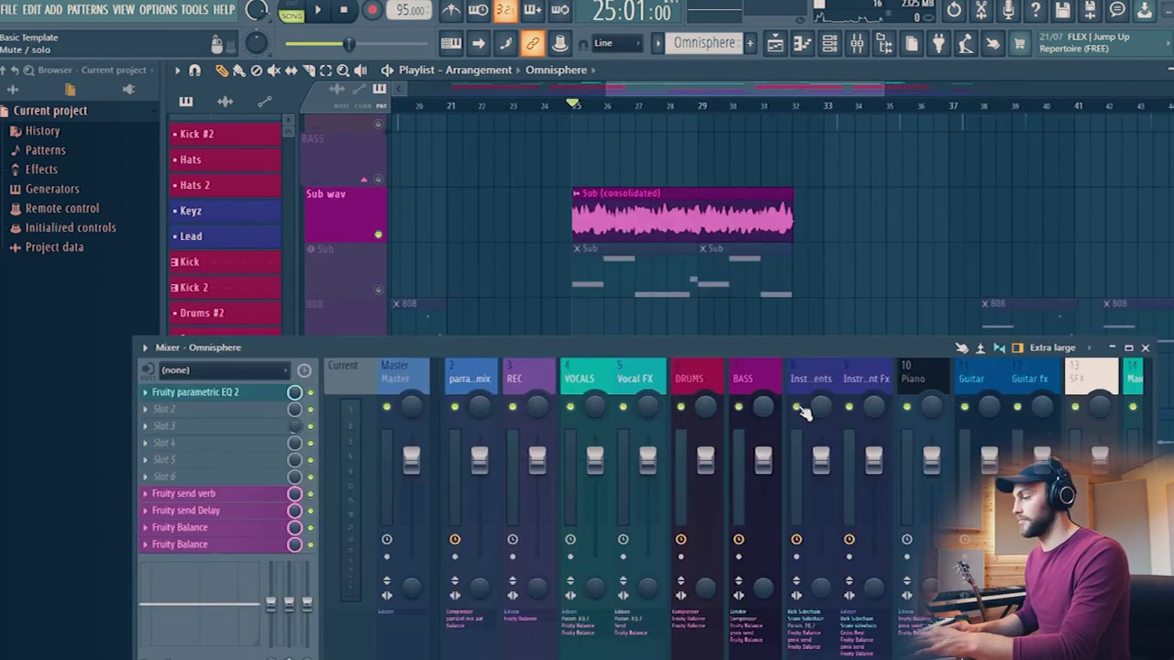
key(space)
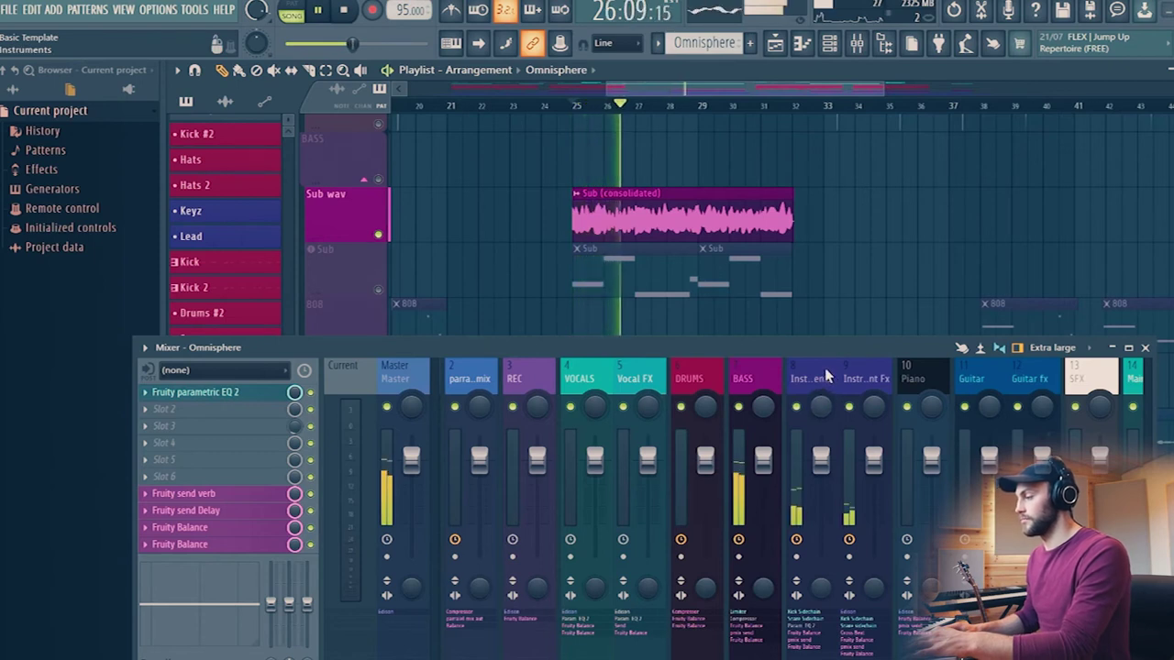
key(space)
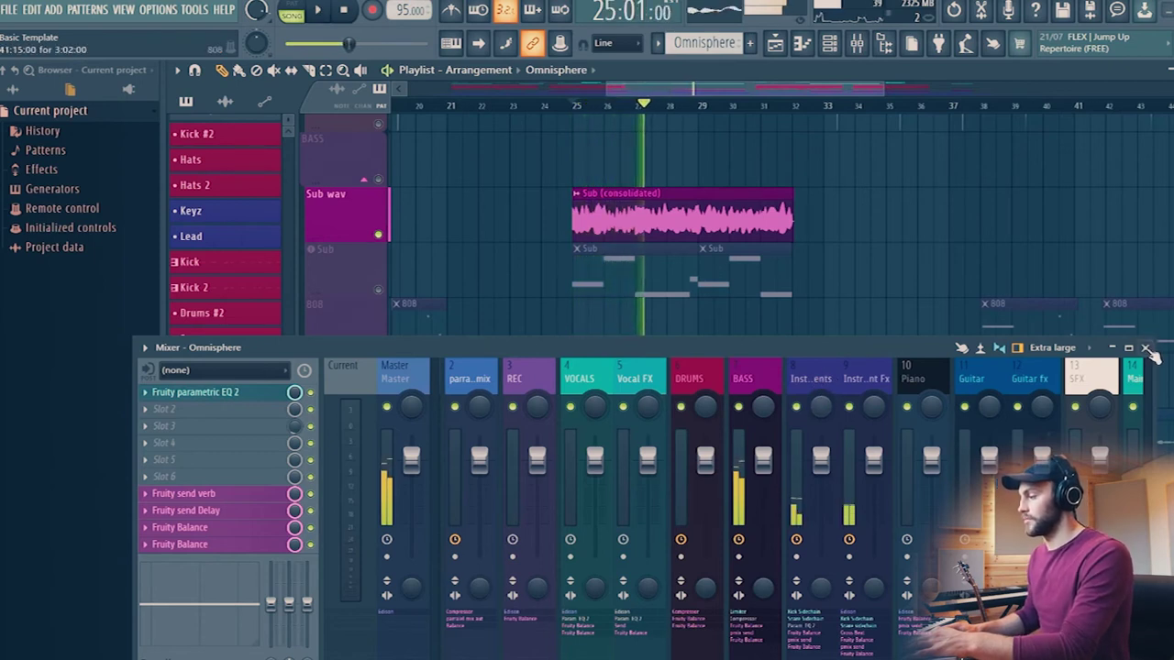
click(1146, 348)
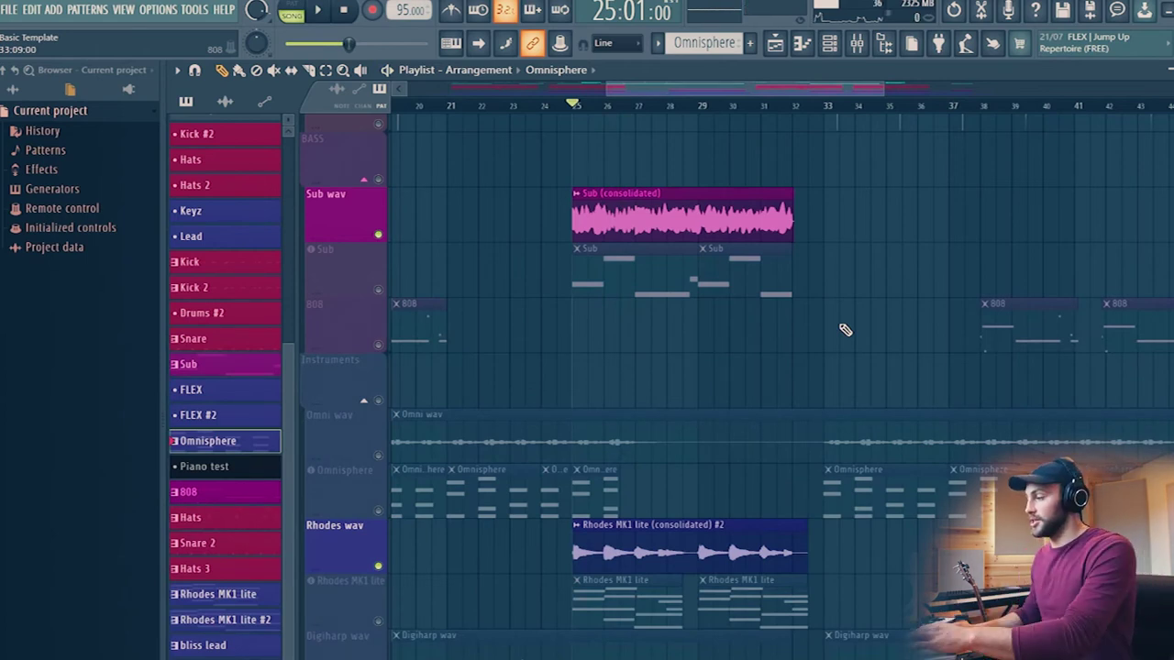
Open the Rhodes MK1 lite pattern's notes, view its chords from bar 1, and close the piano roll.
scroll(623, 587, up, 1)
double_click(626, 646)
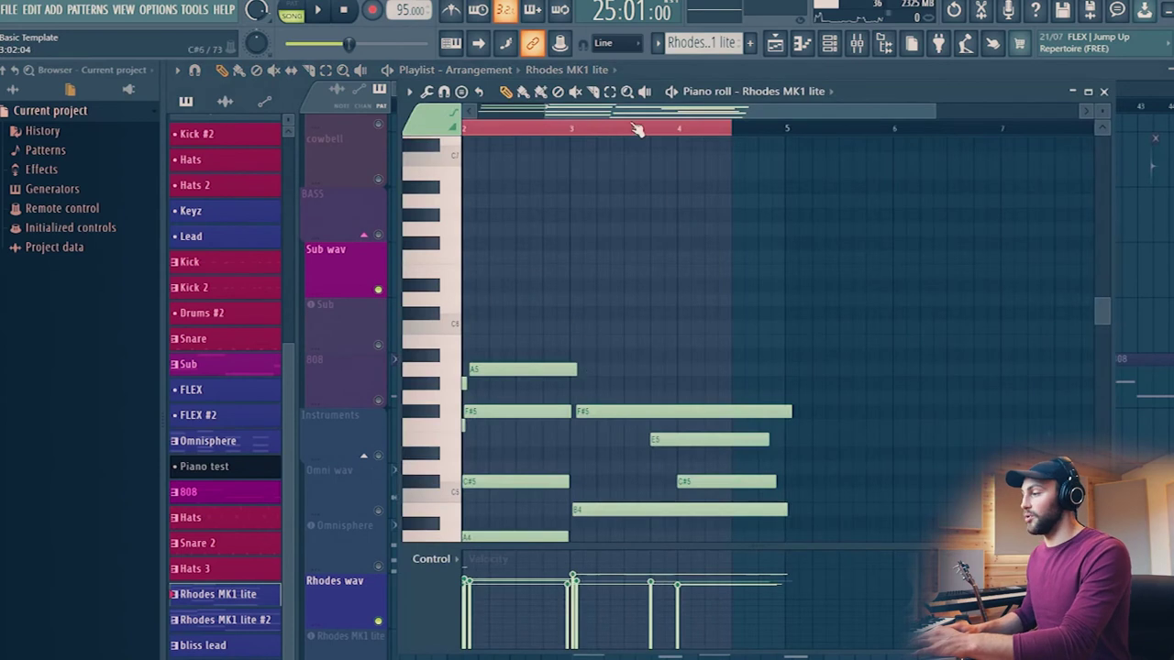
drag(724, 118, 421, 165)
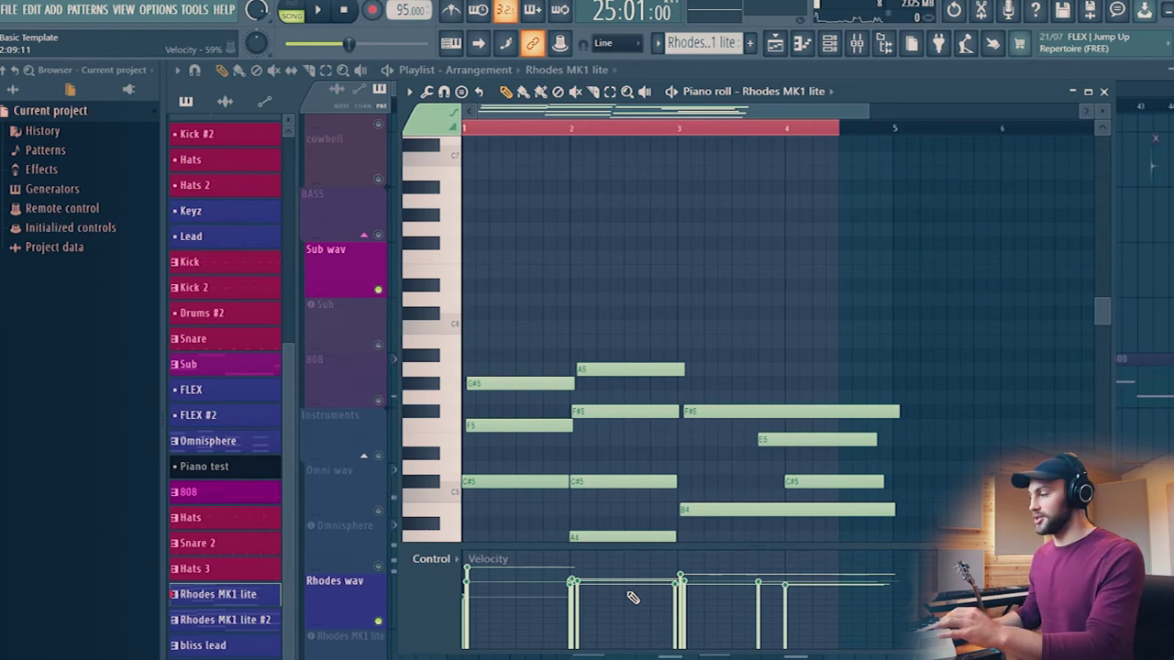
click(1096, 115)
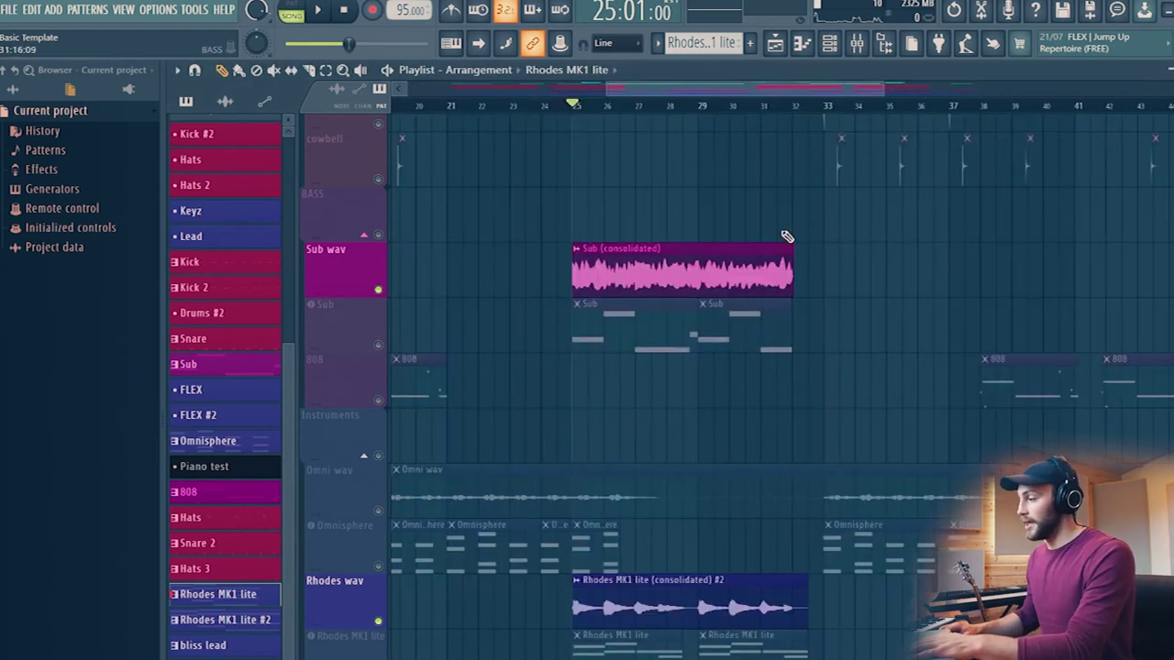
Reopen the mixer and select the Instrument Fx bus to review its routing.
key(F9)
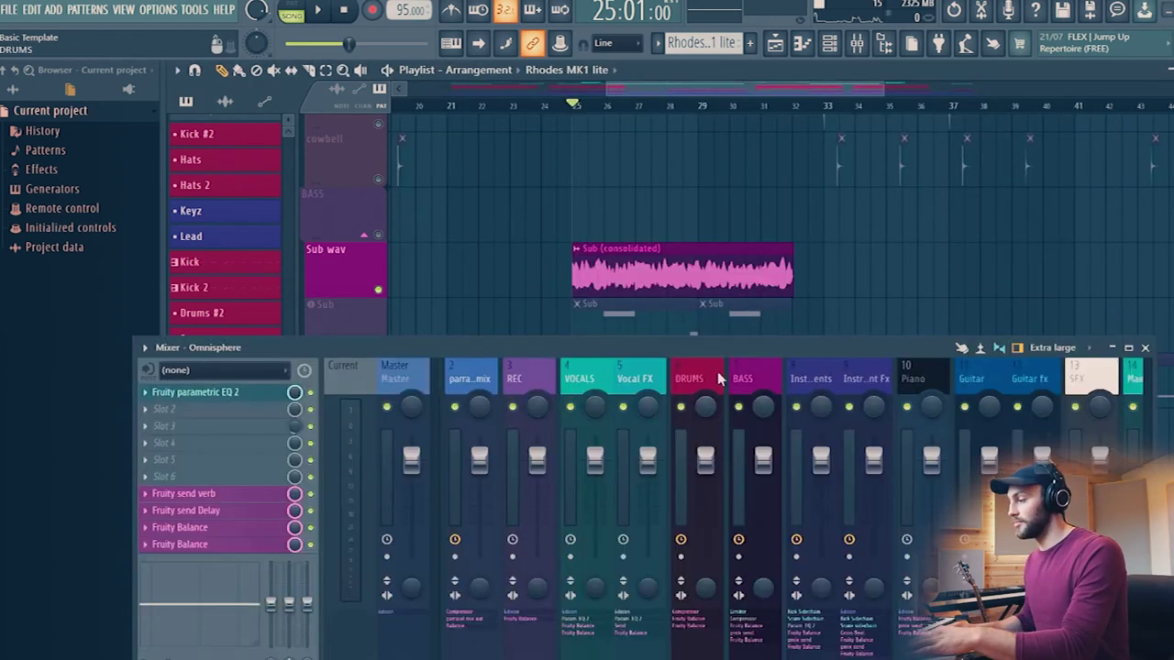
scroll(819, 378, down, 6)
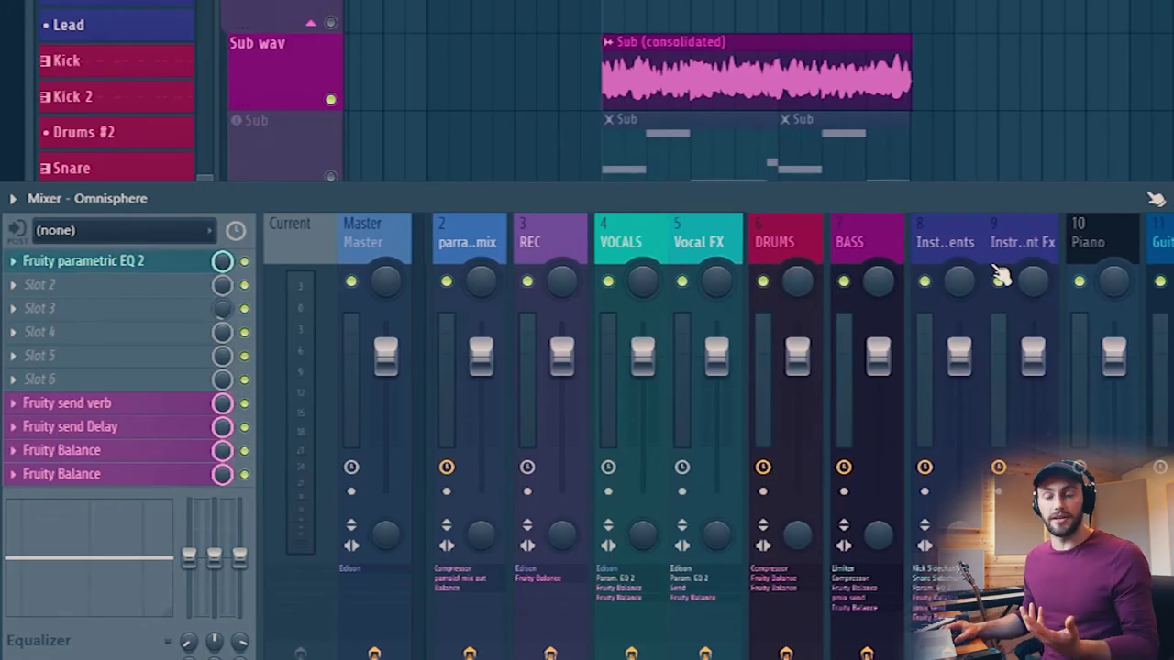
click(1038, 239)
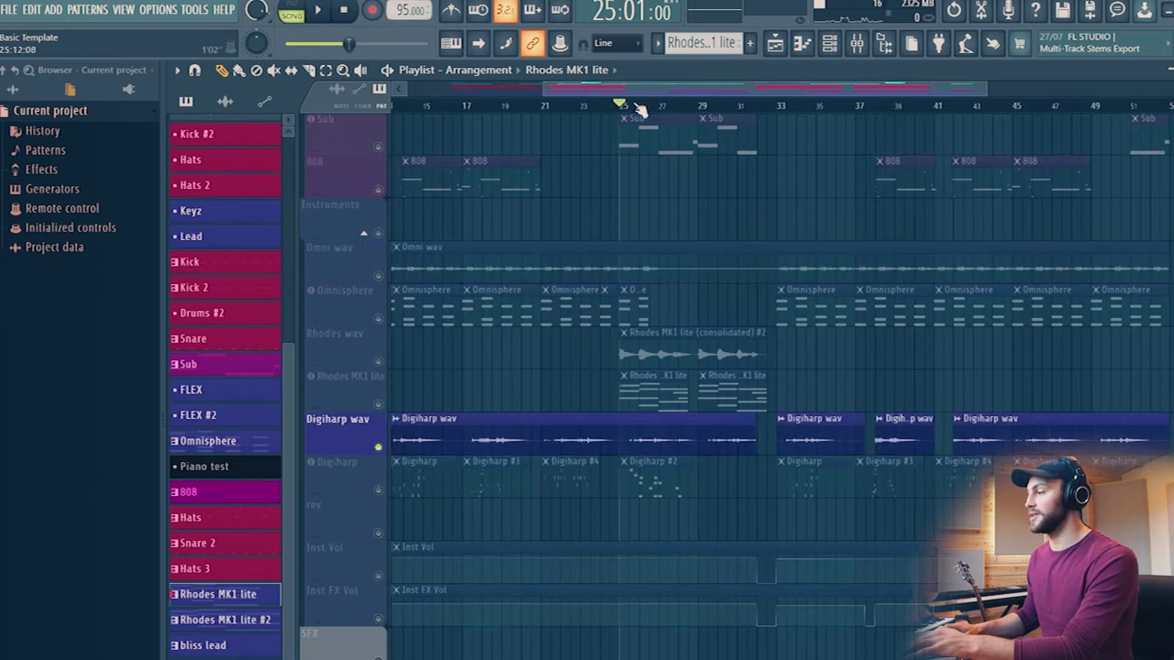
Play the soloed Digiharp wav track from bar 25 and examine its audio and Digiharp pattern clips.
scroll(639, 113, up, 5)
scroll(679, 293, down, 3)
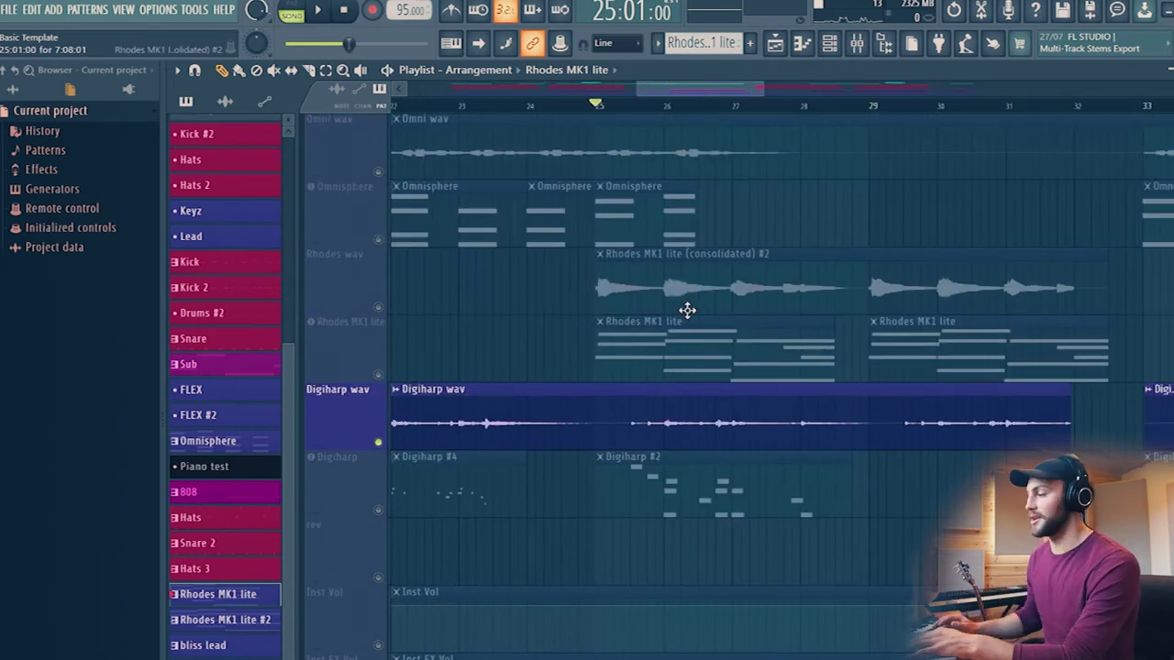
key(space)
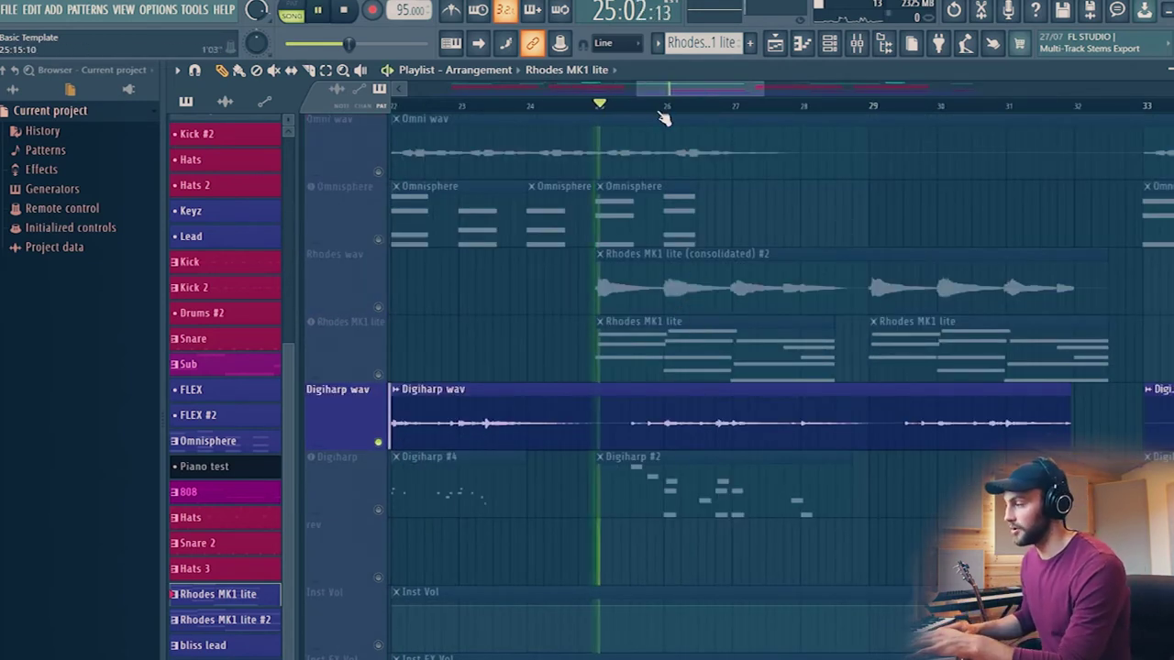
scroll(642, 119, up, 2)
scroll(666, 108, up, 3)
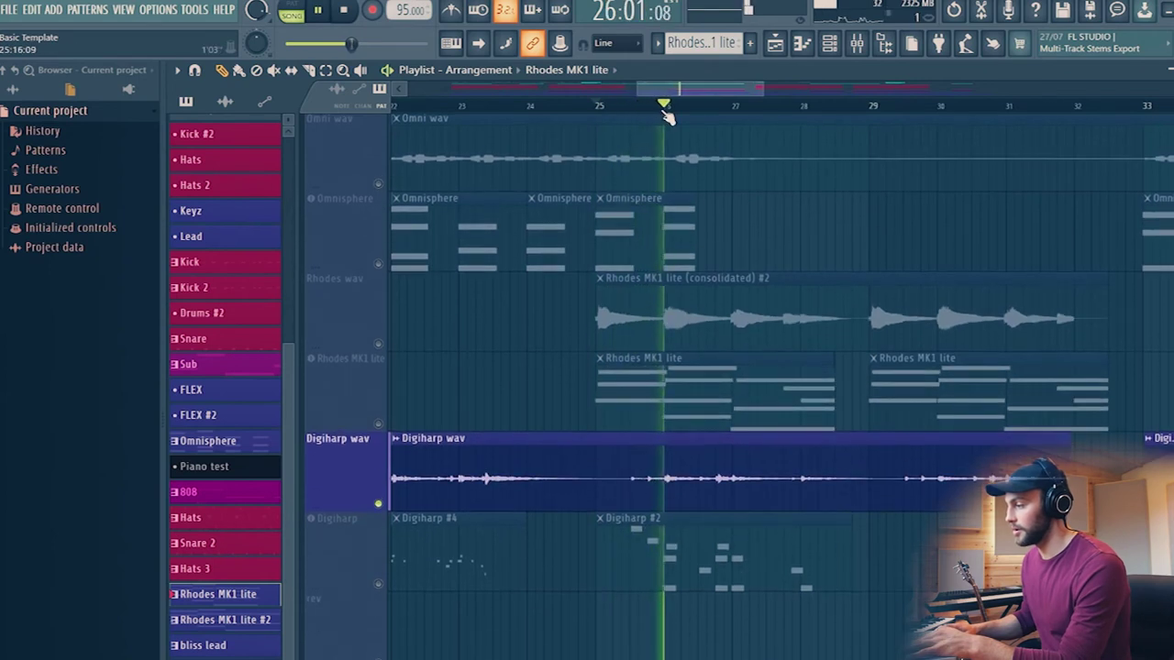
scroll(713, 296, down, 4)
scroll(713, 297, up, 2)
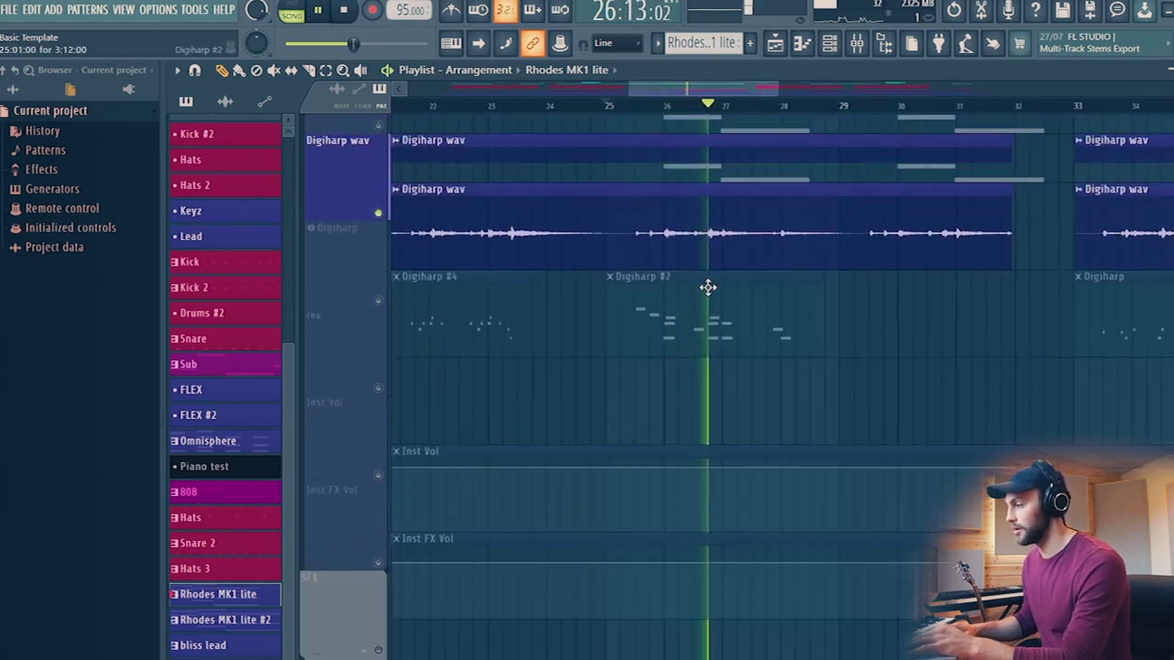
scroll(707, 284, down, 1)
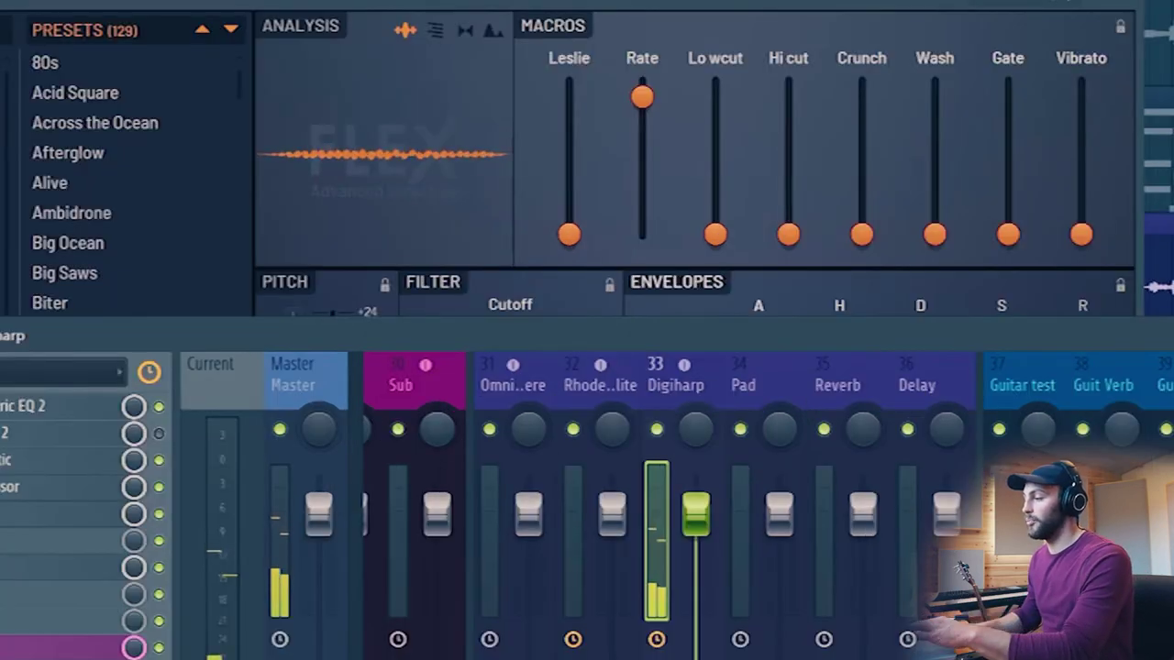
Examine the FLEX instrument and the mixer track behind the Digiharp sound.
scroll(688, 411, up, 3)
click(674, 5)
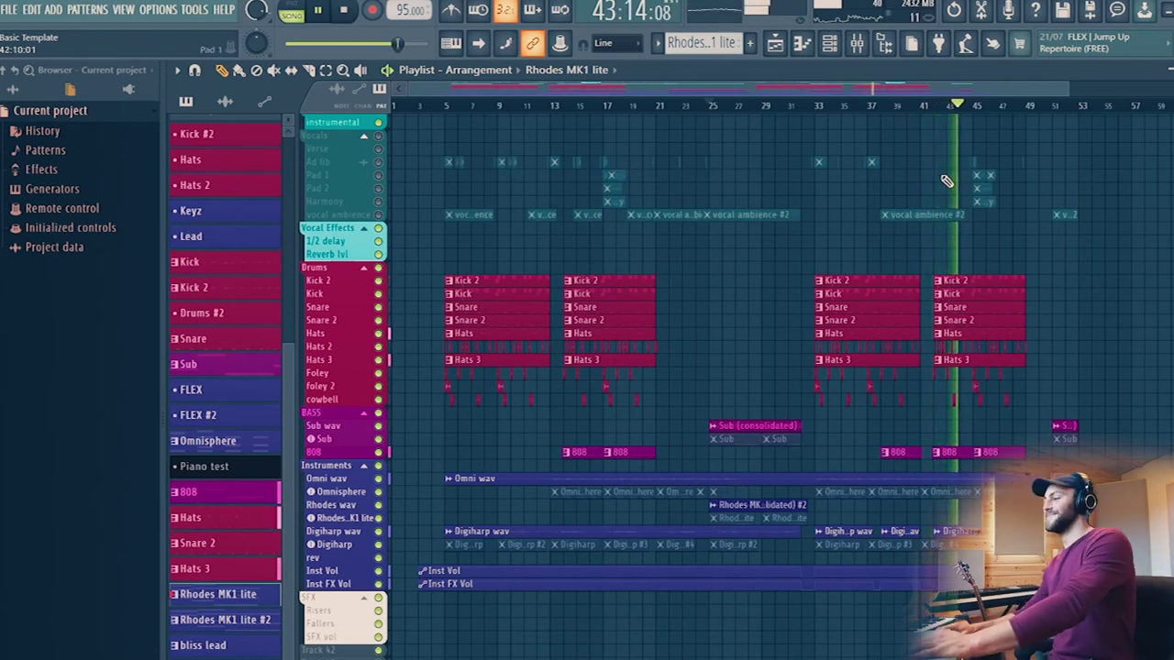
Stop the full instrumental playback and look over the muted vocal tracks above the drums.
key(space)
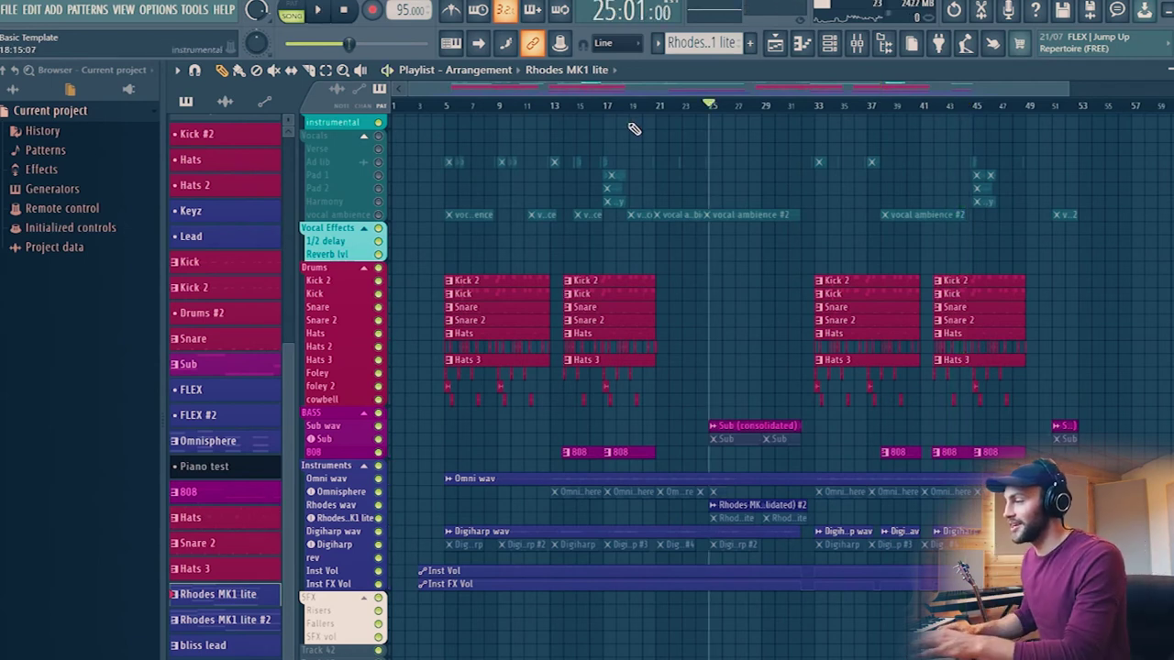
scroll(456, 170, up, 3)
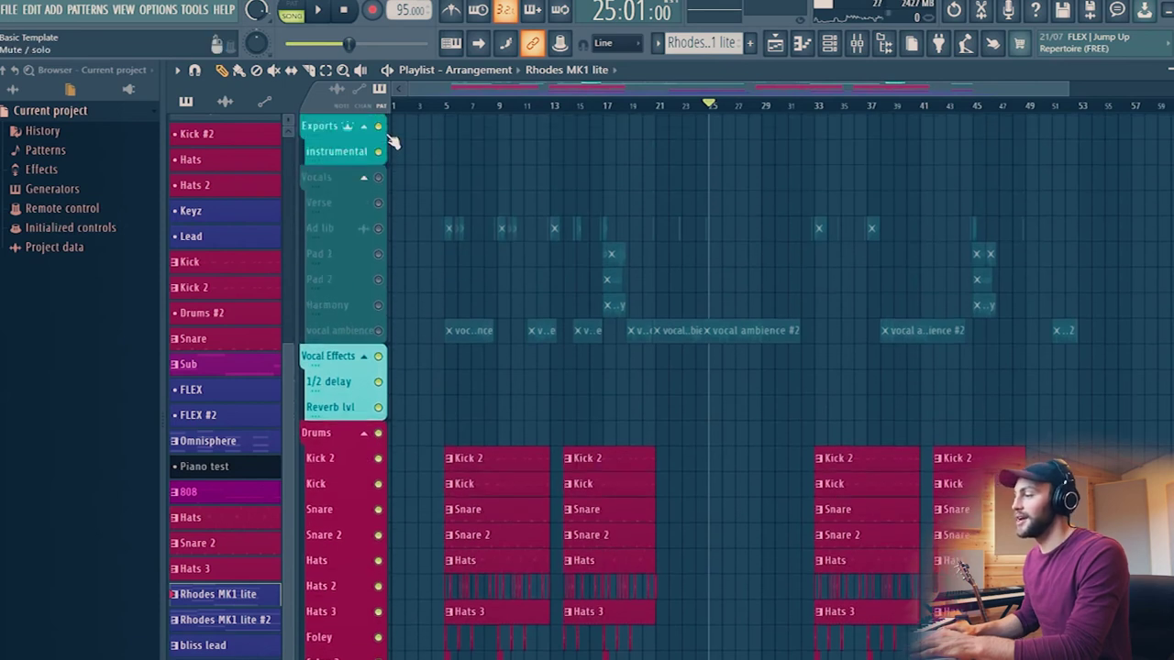
Unmute the Vocals group and play the arrangement from bar 21, following the ad lib and vocal ambience clips.
click(379, 179)
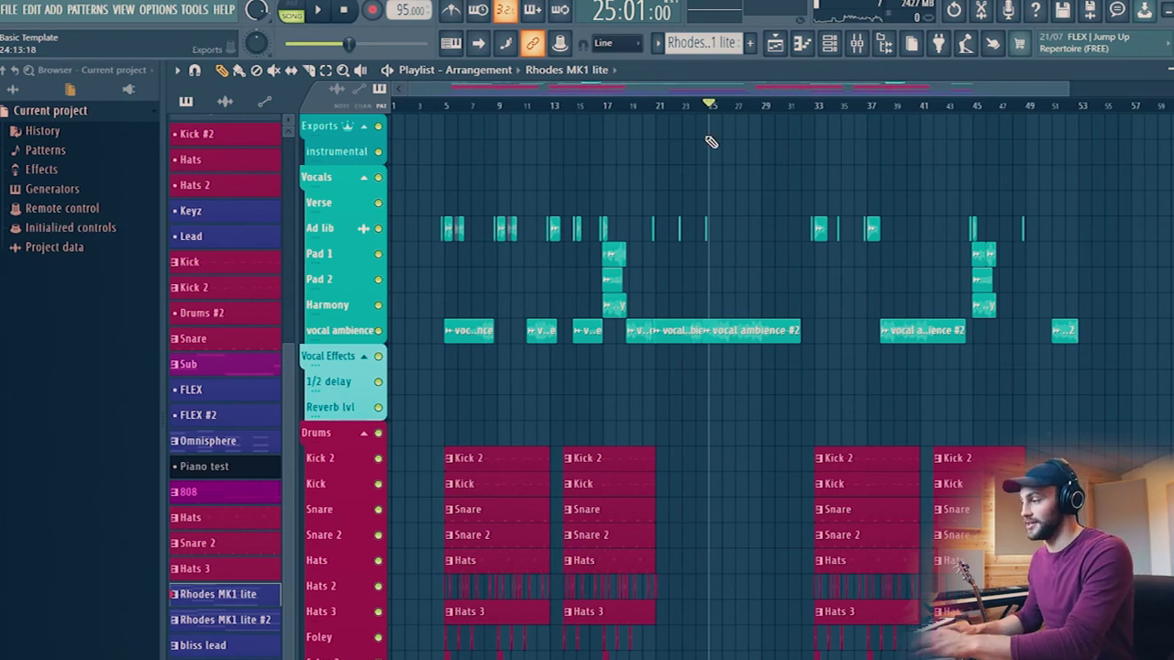
click(656, 109)
key(space)
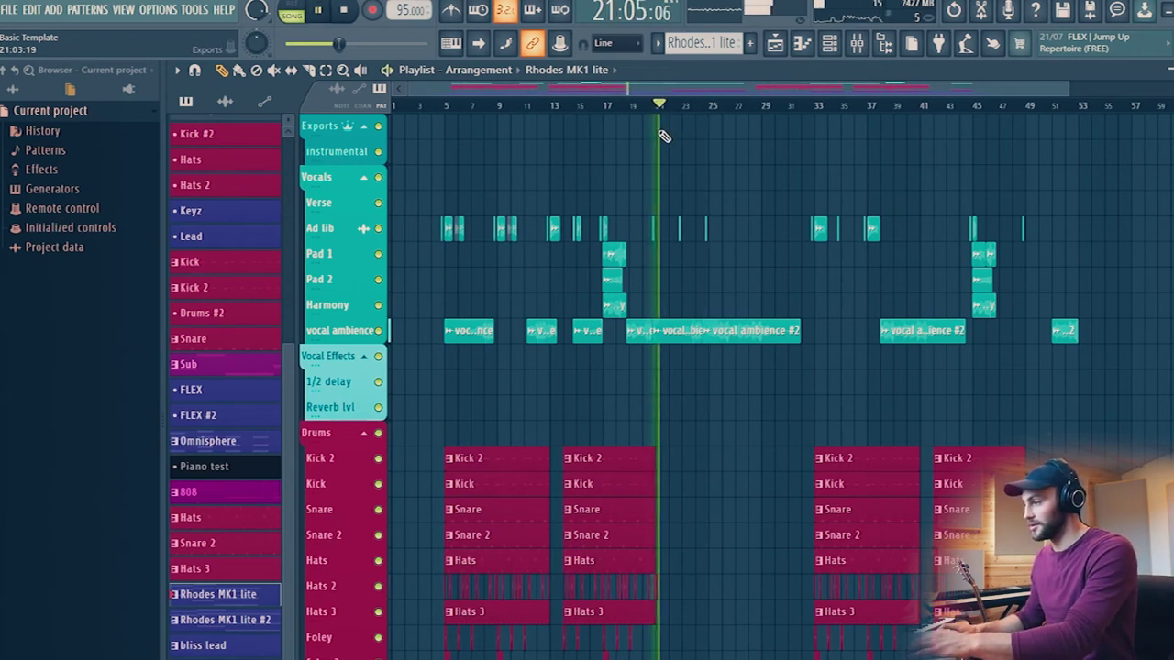
scroll(682, 117, up, 4)
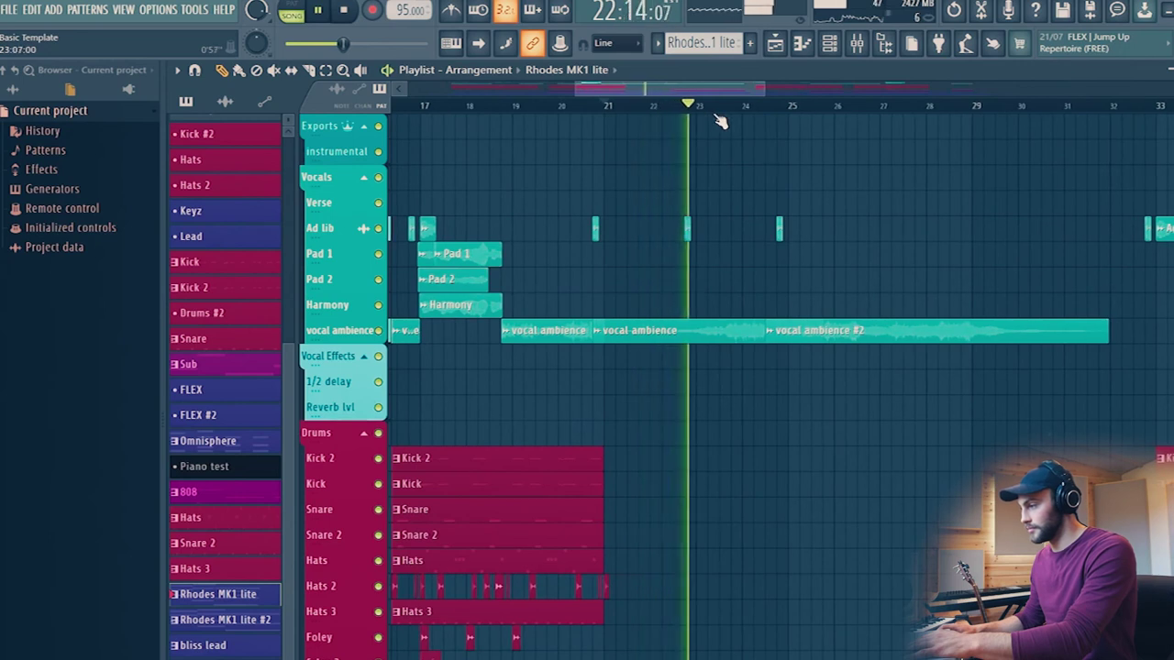
scroll(770, 110, down, 2)
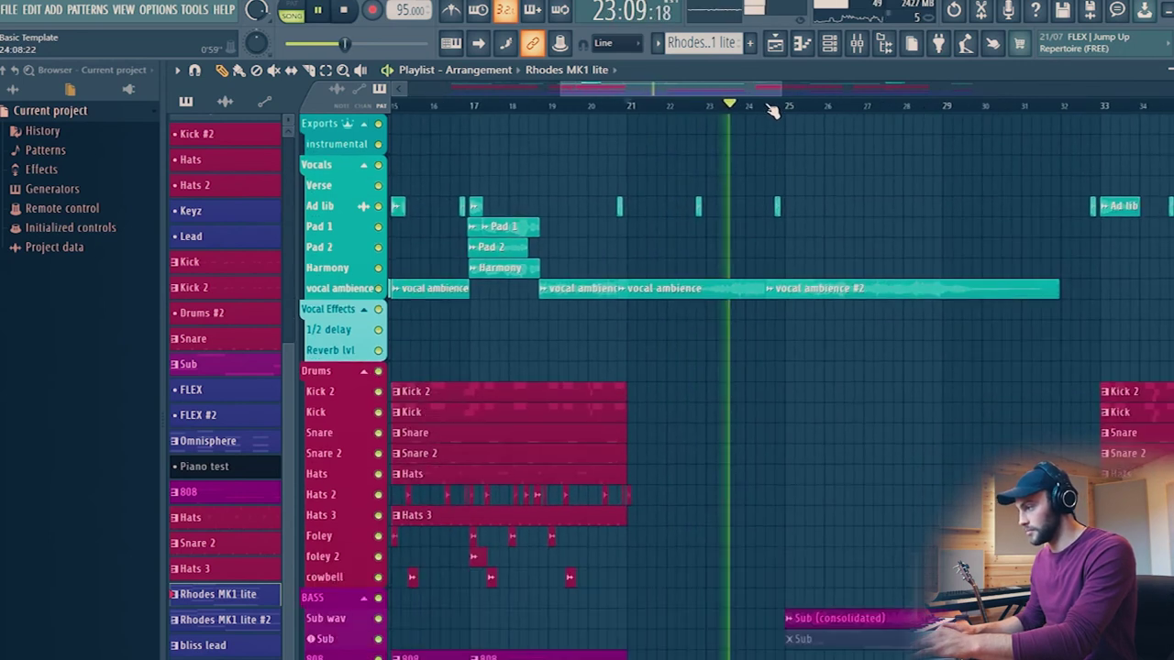
scroll(774, 110, down, 2)
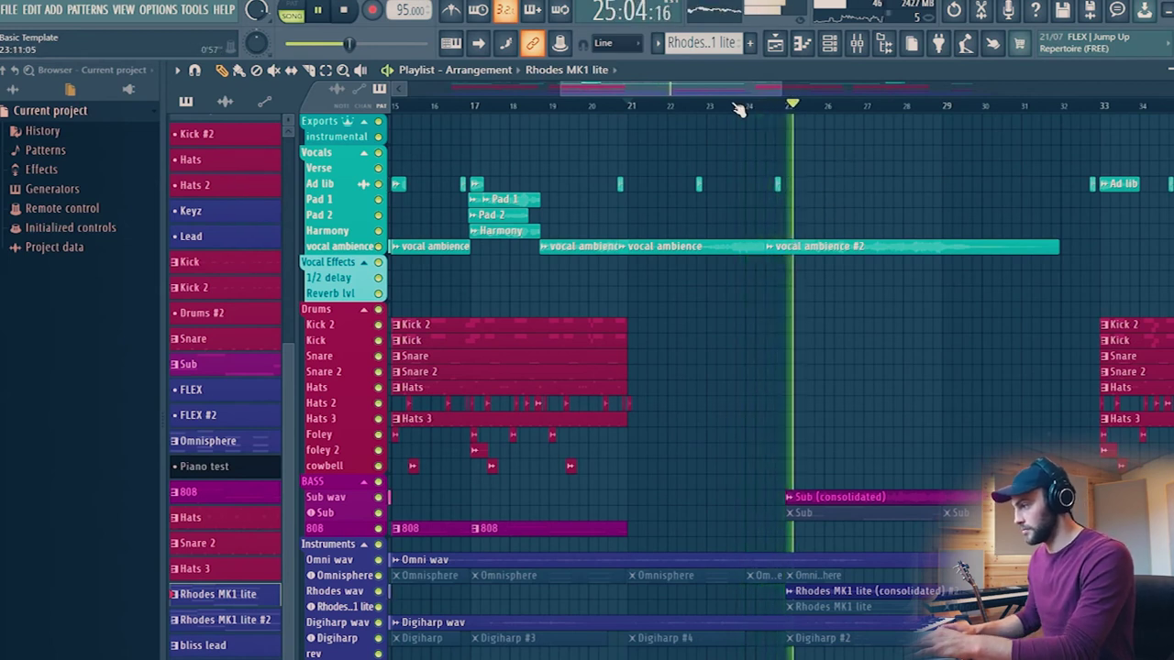
key(space)
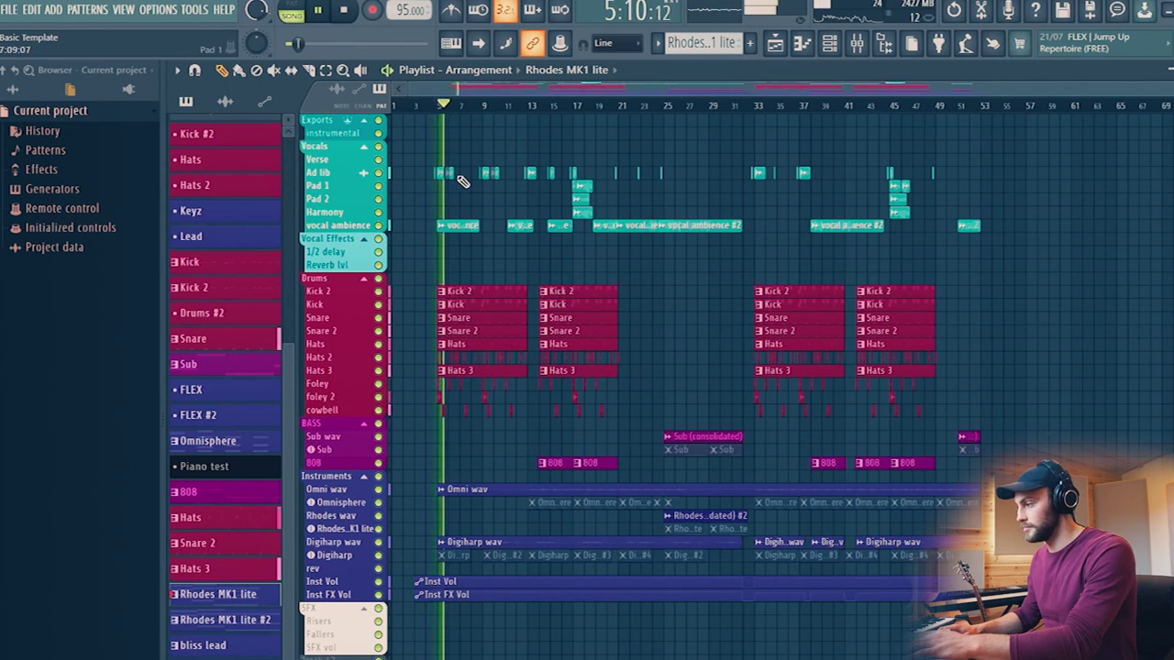
Play the beat from bar 5 and examine how the ad lib and vocal ambience clips line up with the drums.
scroll(440, 119, up, 5)
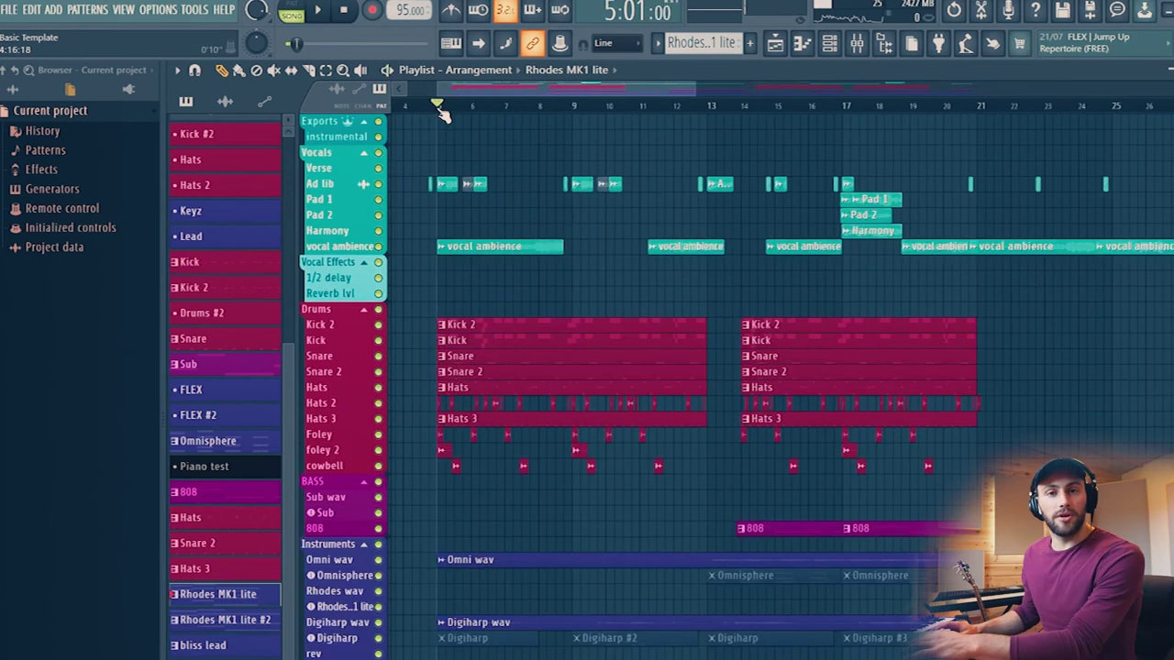
scroll(441, 111, up, 3)
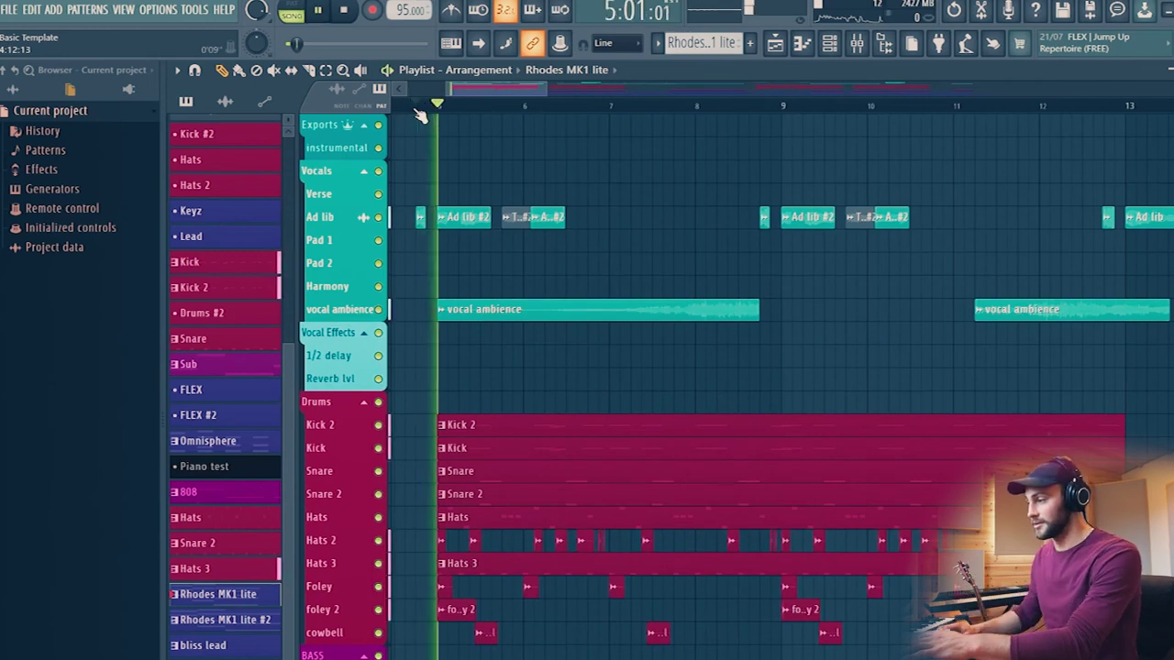
scroll(503, 166, down, 2)
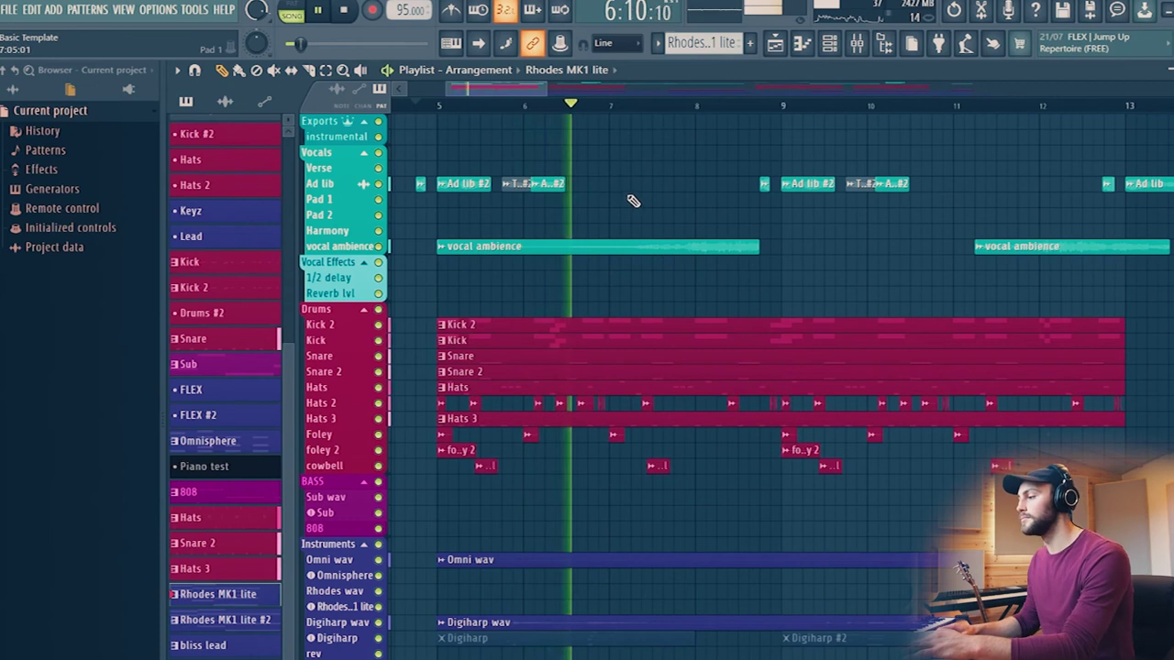
scroll(395, 265, up, 2)
Listen to the vocal ambience track soloed, restore all tracks and play the full mix from just before bar 5.
right_click(378, 272)
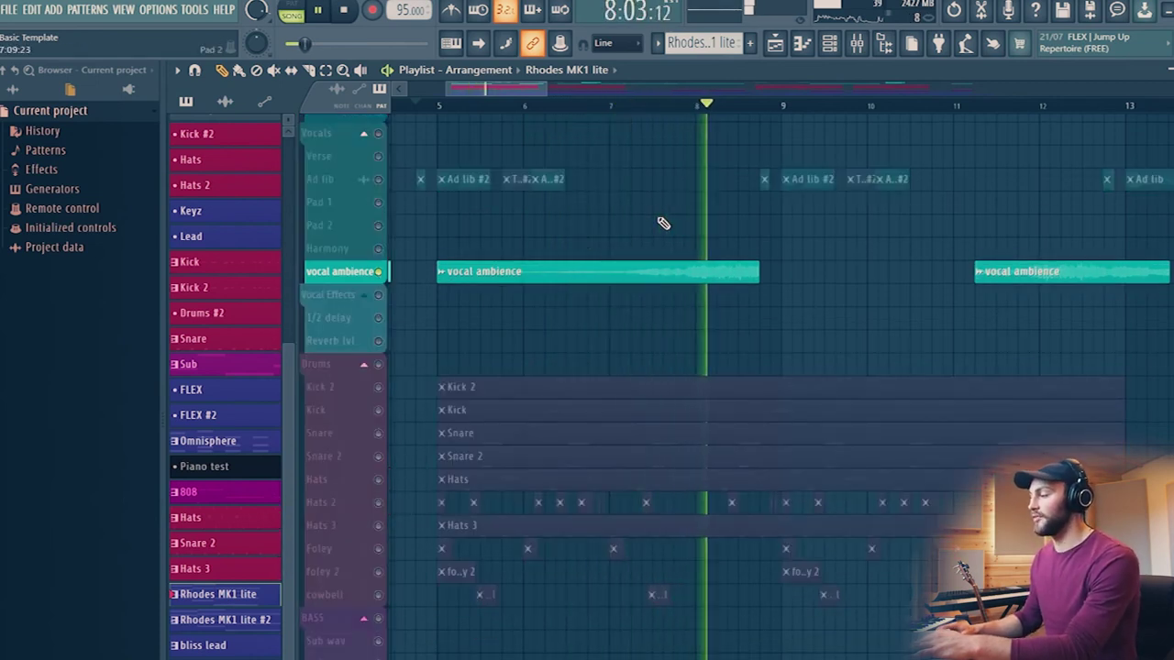
right_click(379, 365)
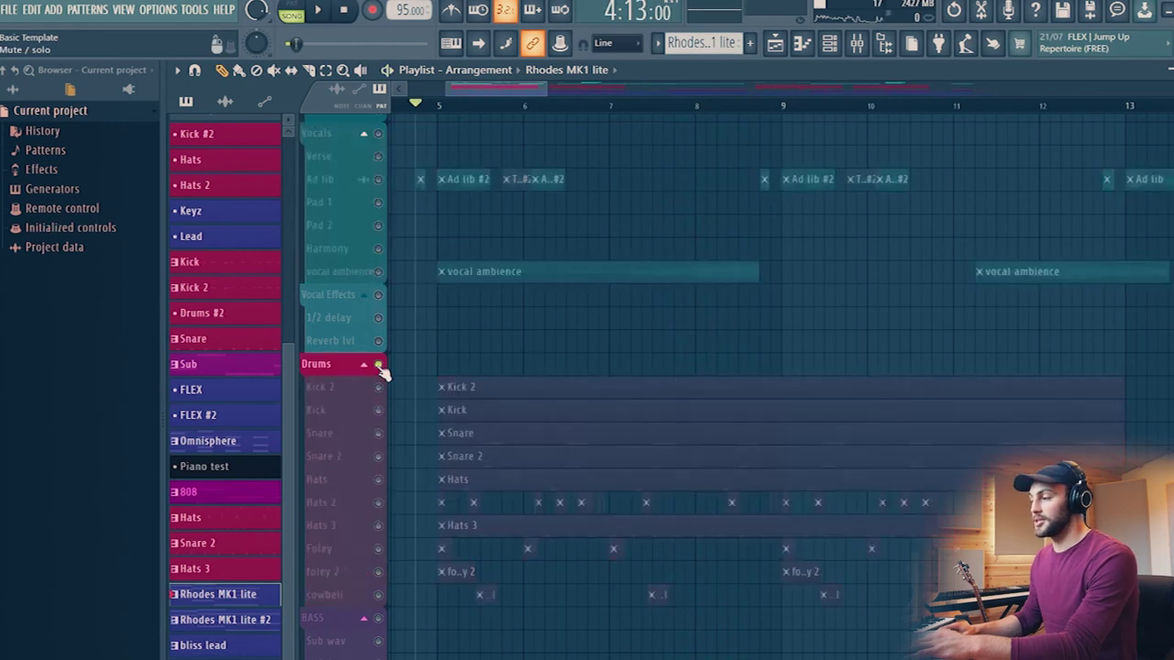
right_click(379, 365)
key(space)
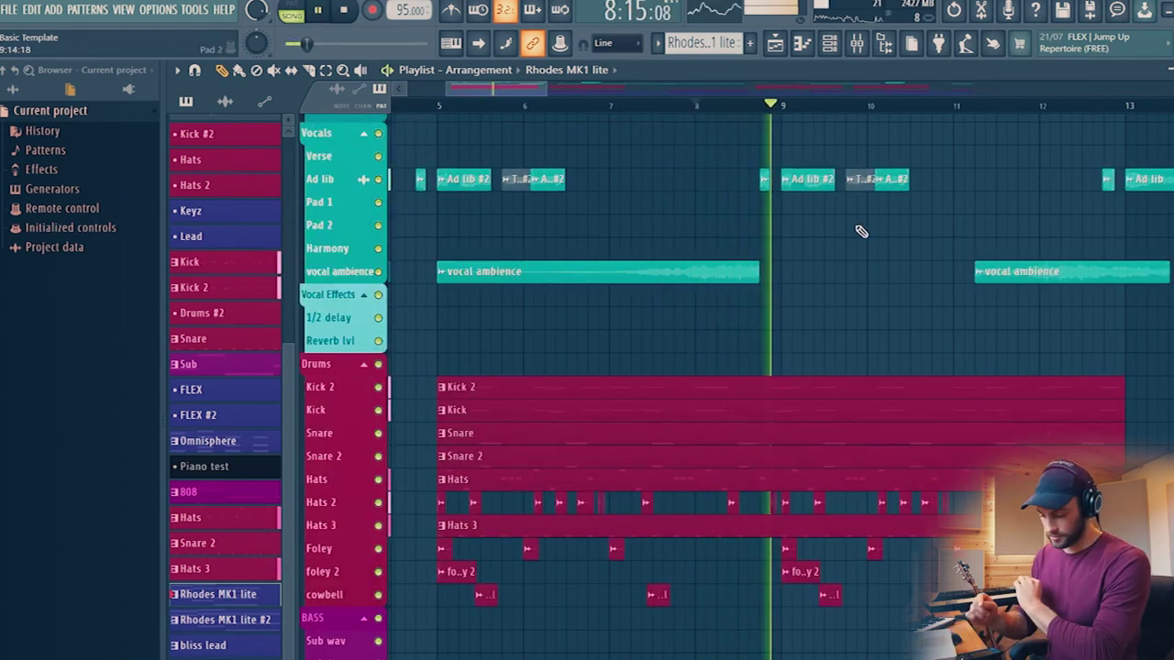
scroll(775, 188, down, 3)
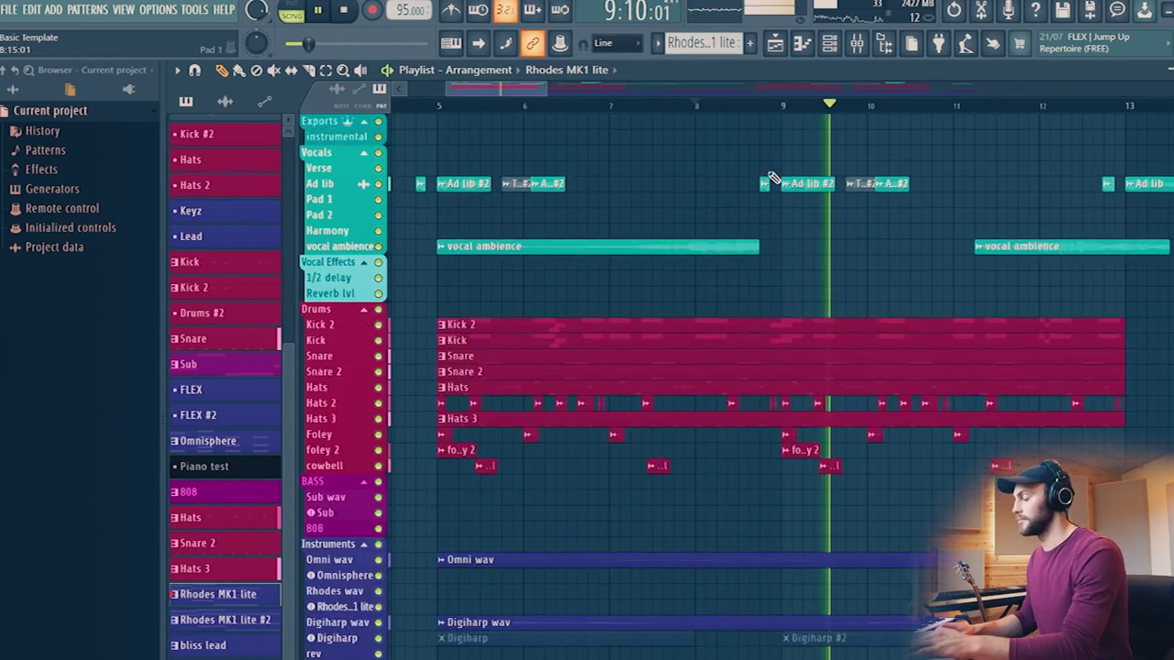
Play the pad and harmony section from bar 17 and solo the Vocals group.
scroll(766, 110, down, 4)
scroll(766, 111, down, 2)
scroll(770, 115, down, 3)
click(774, 107)
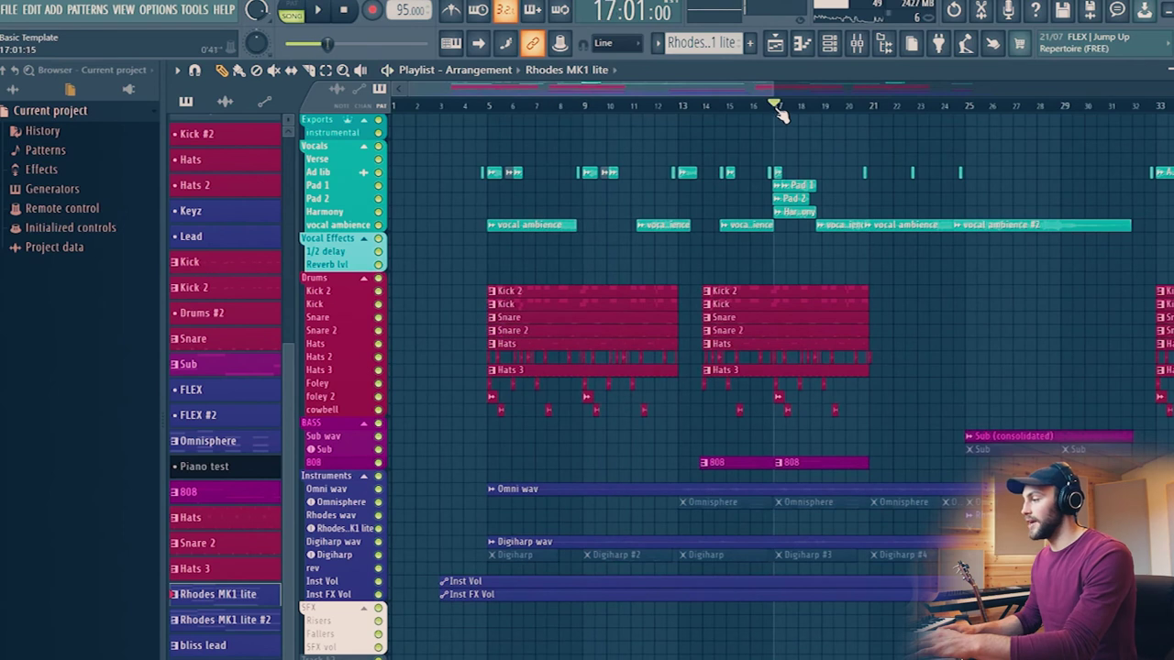
key(space)
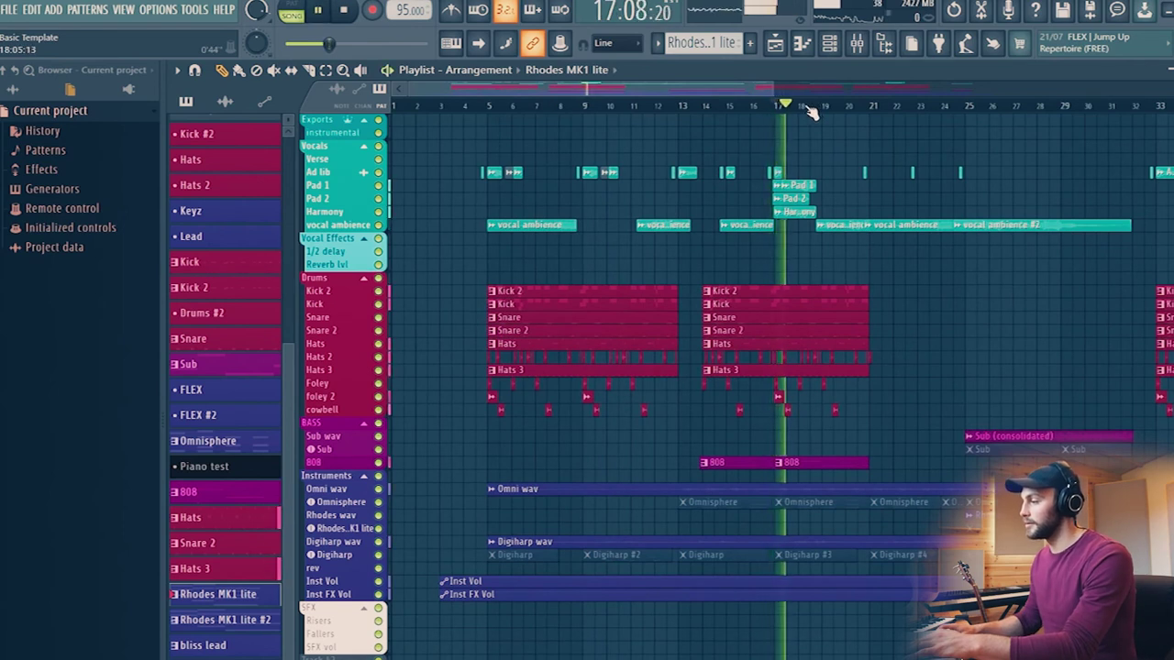
right_click(379, 146)
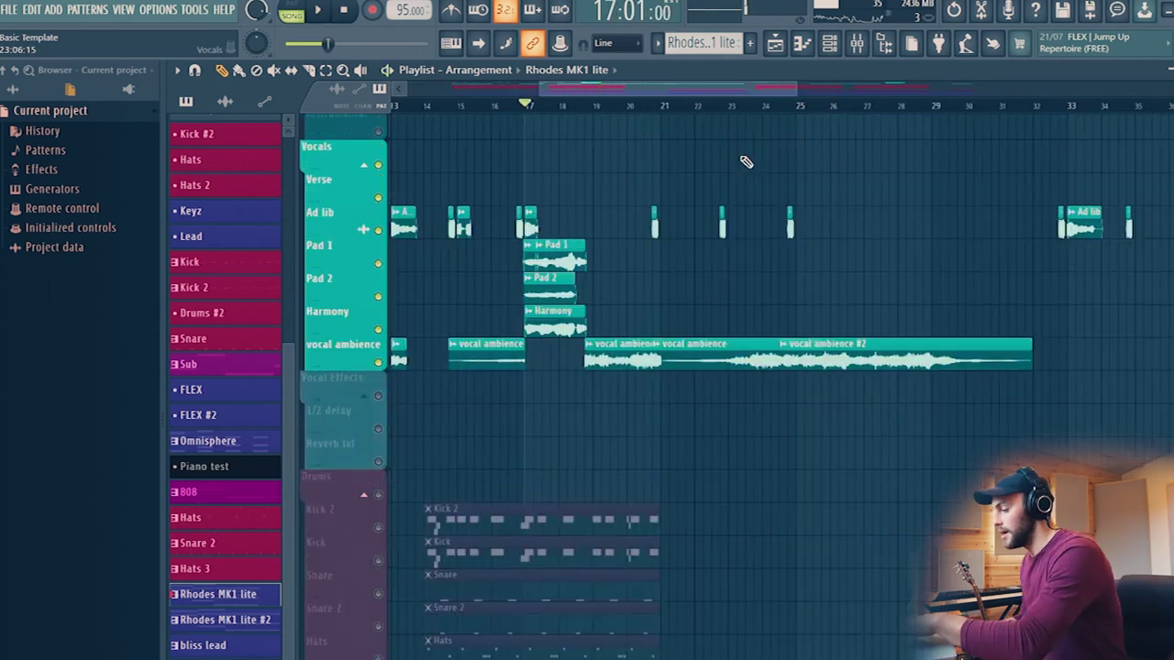
Open the mixer and review the effect chains on the Main Vocal, lower vocal and Harmony tracks.
key(F9)
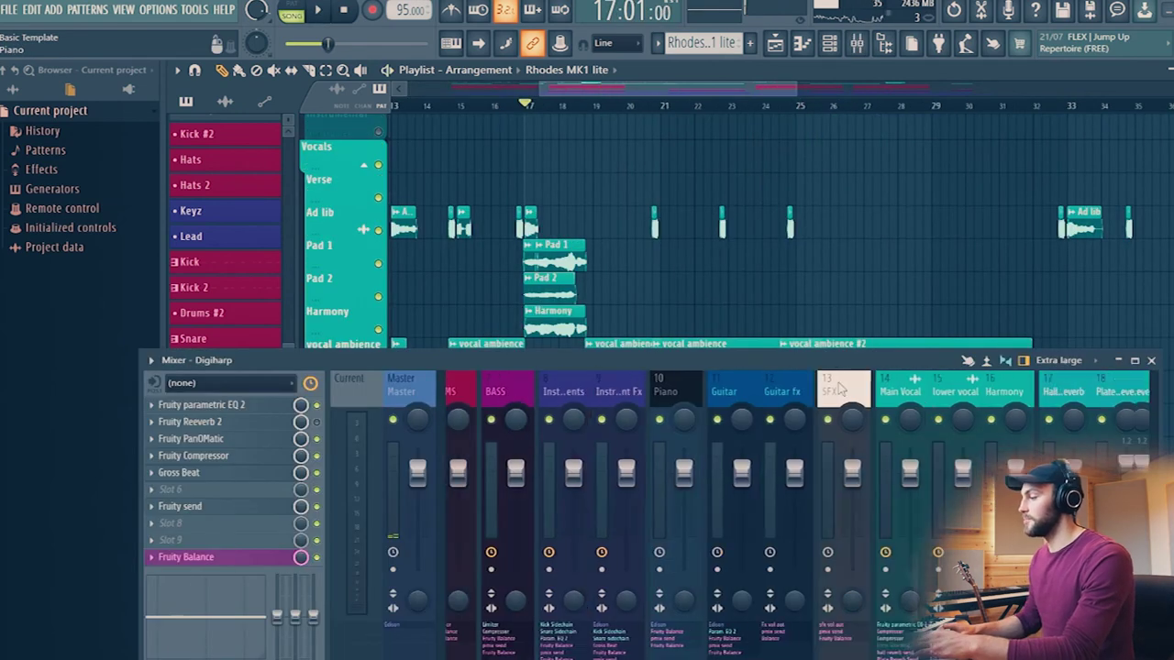
click(739, 391)
click(781, 395)
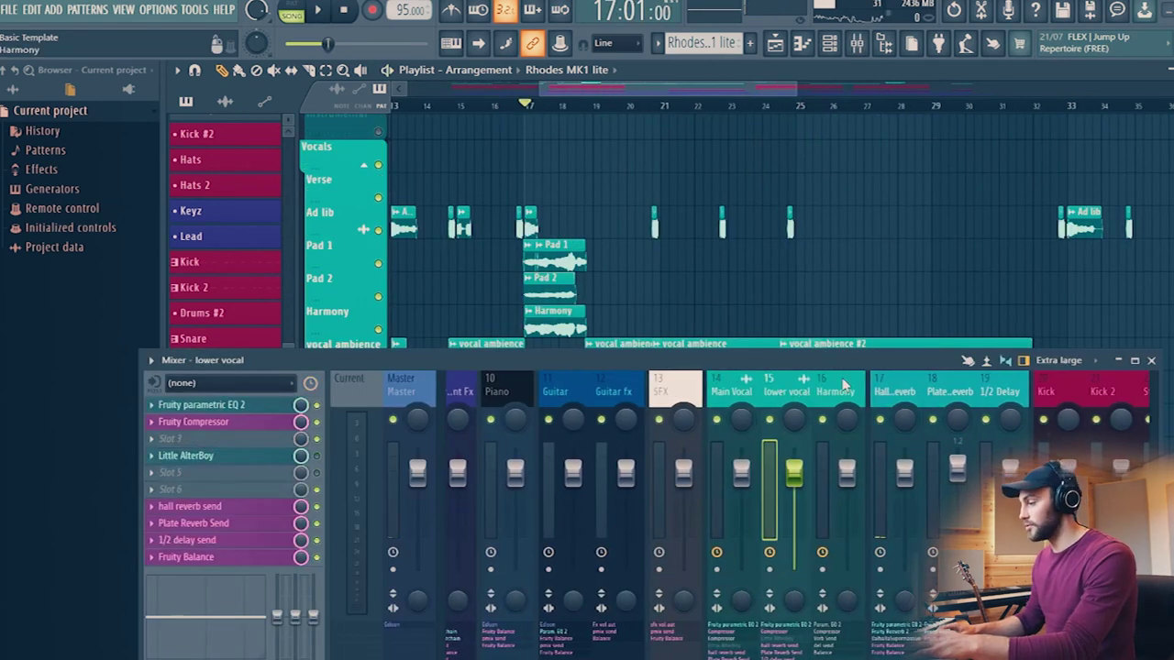
click(842, 390)
click(783, 395)
click(733, 393)
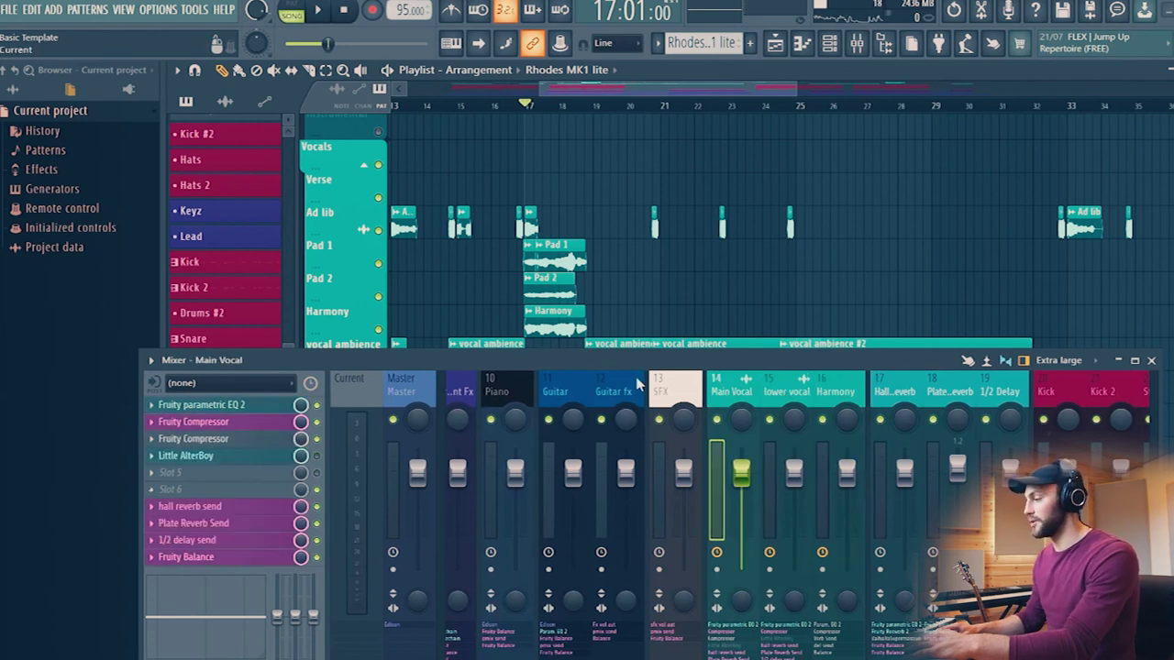
Review the effects on the hall reverb, plate reverb and 1/2 Delay send tracks.
click(898, 404)
click(963, 392)
click(995, 396)
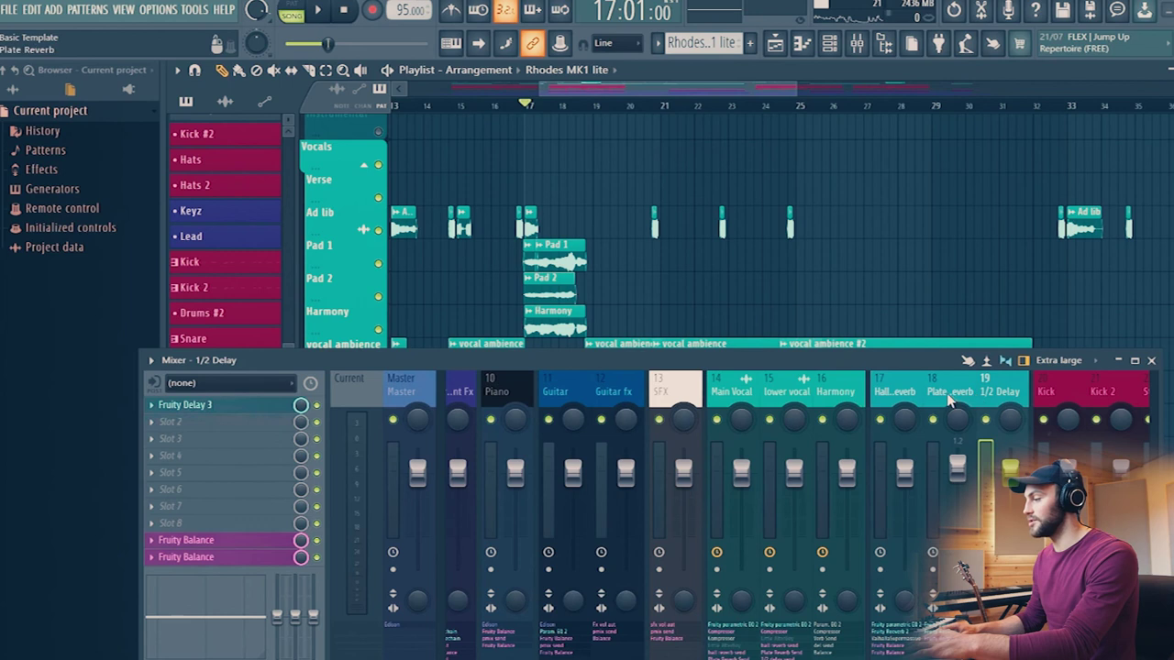
Open Edison on the Vocal FX bus and play back its vocal recording.
scroll(907, 394, up, 2)
scroll(908, 394, left, 6)
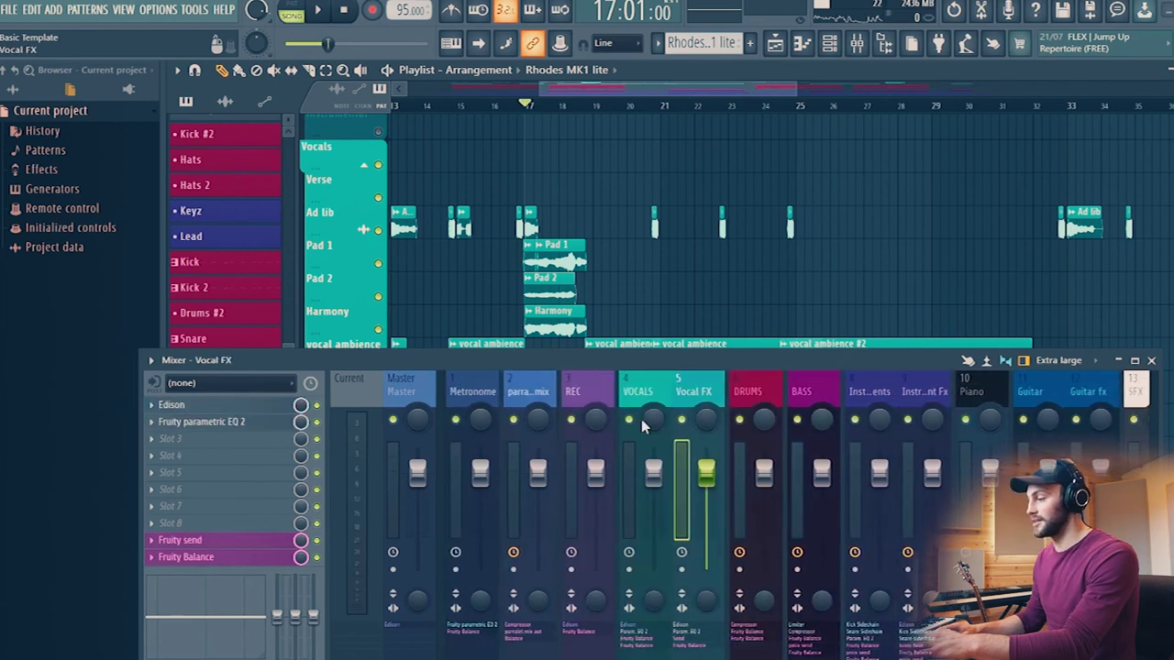
click(220, 404)
click(320, 436)
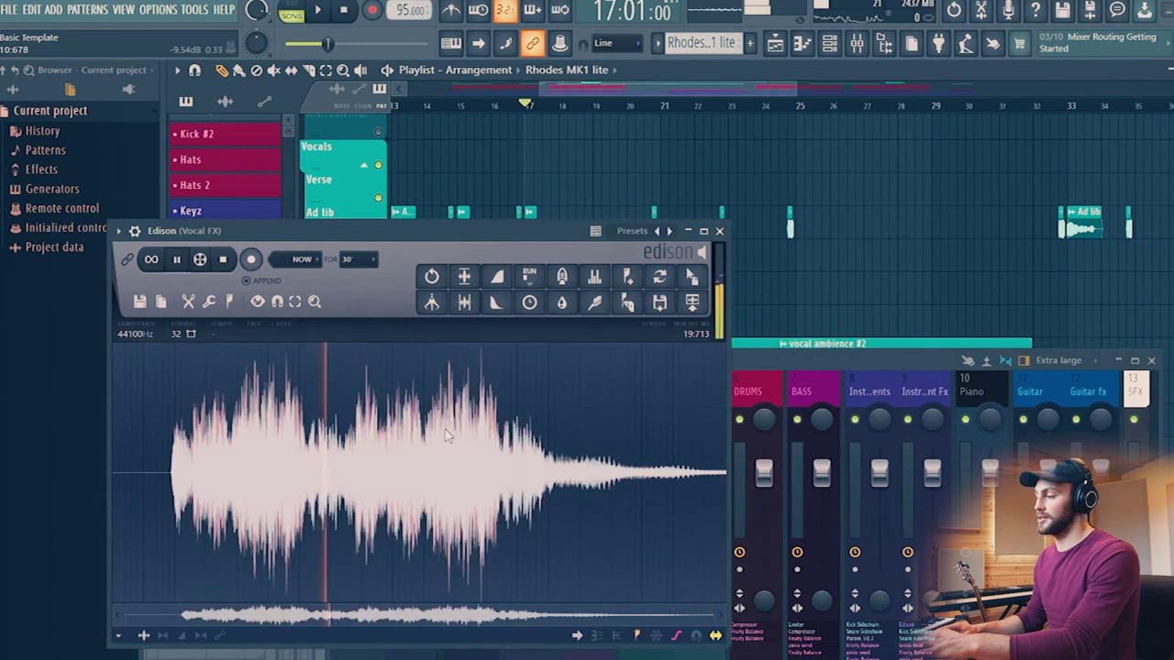